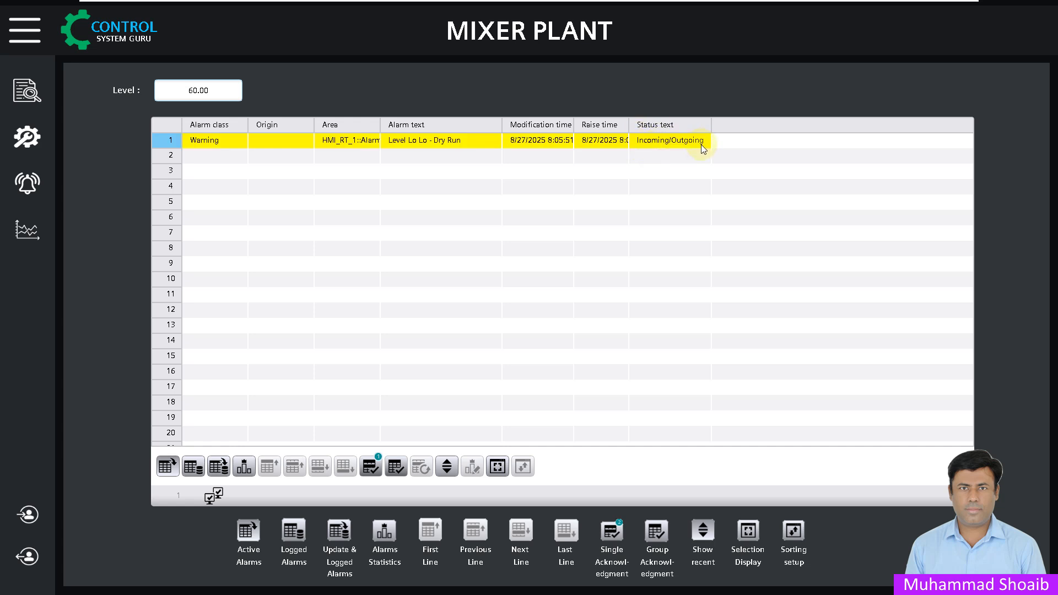
Step: Set the Level value on the mixer plant alarm screen to 92
{"action": "left_click", "coordinate": [208, 100]}
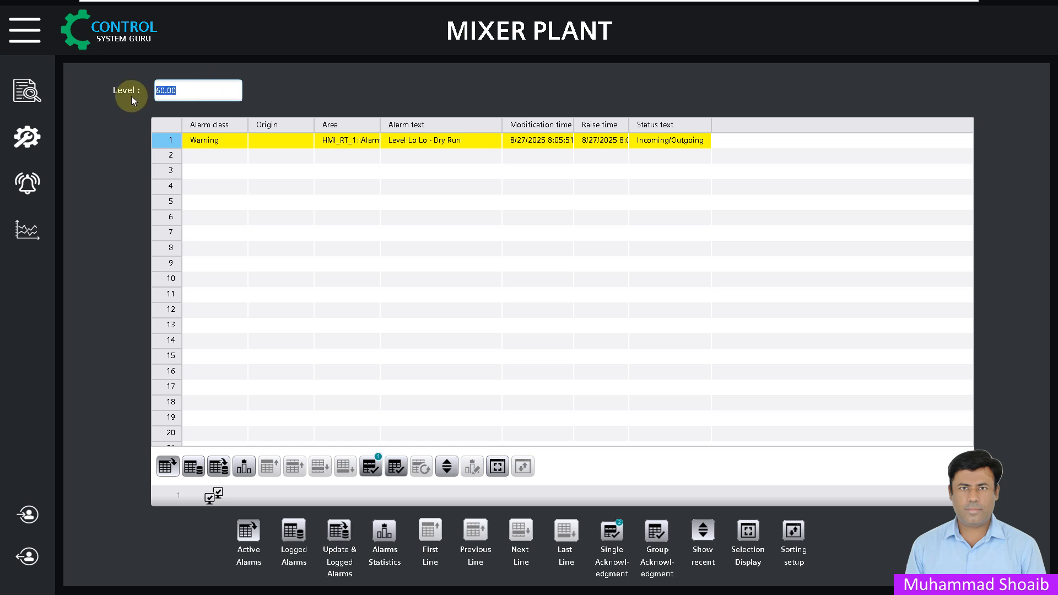
{"action": "type", "text": "92"}
{"action": "key", "text": "Escape"}
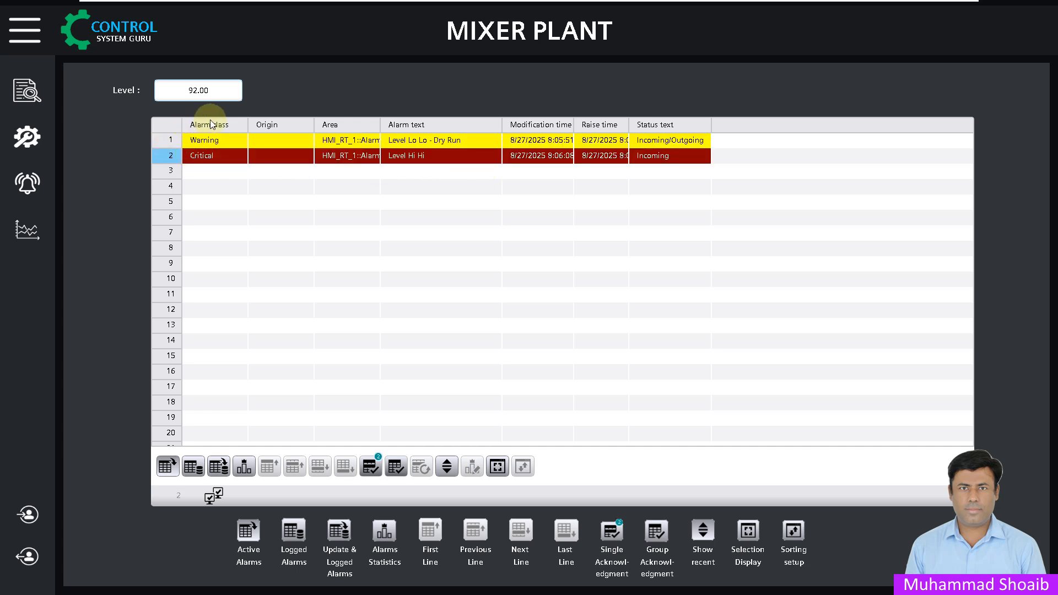
Step: Set the Level value to 70 and acknowledge the listed alarms as a group
{"action": "left_click", "coordinate": [213, 89]}
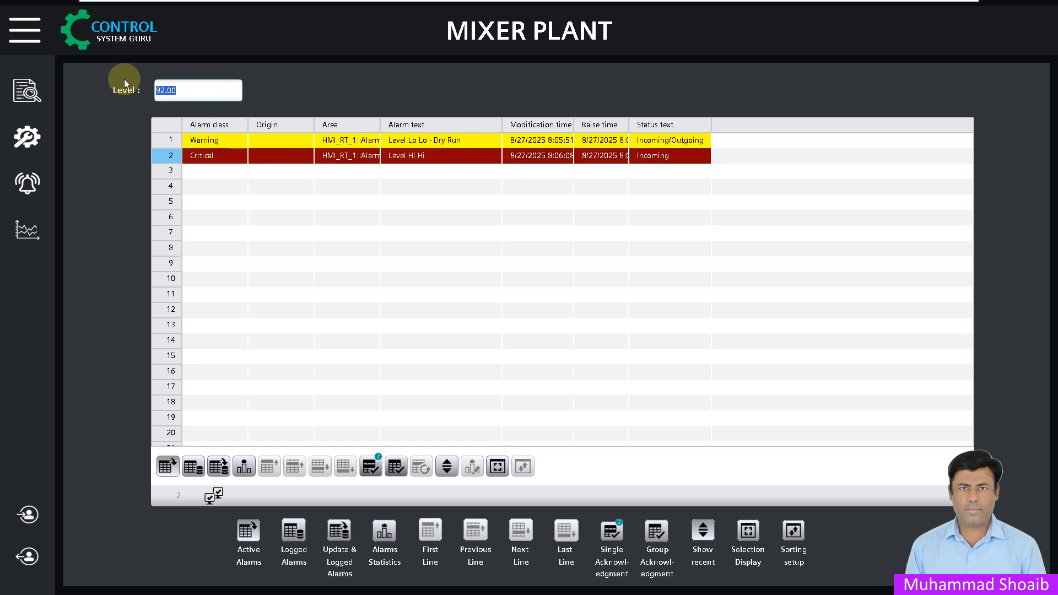
{"action": "type", "text": "78"}
{"action": "key", "text": "Return"}
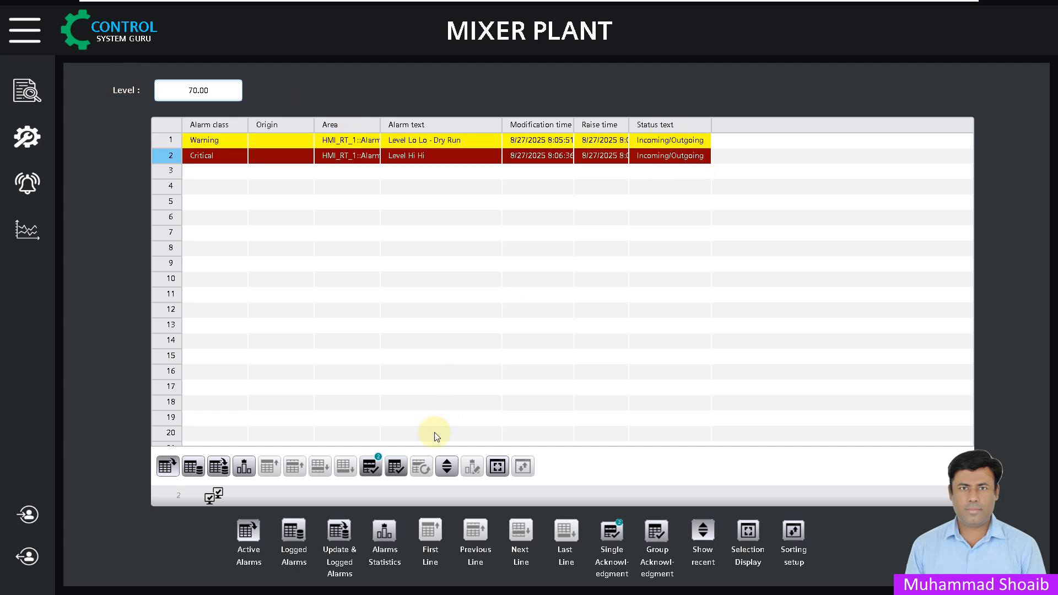
{"action": "left_click", "coordinate": [396, 467]}
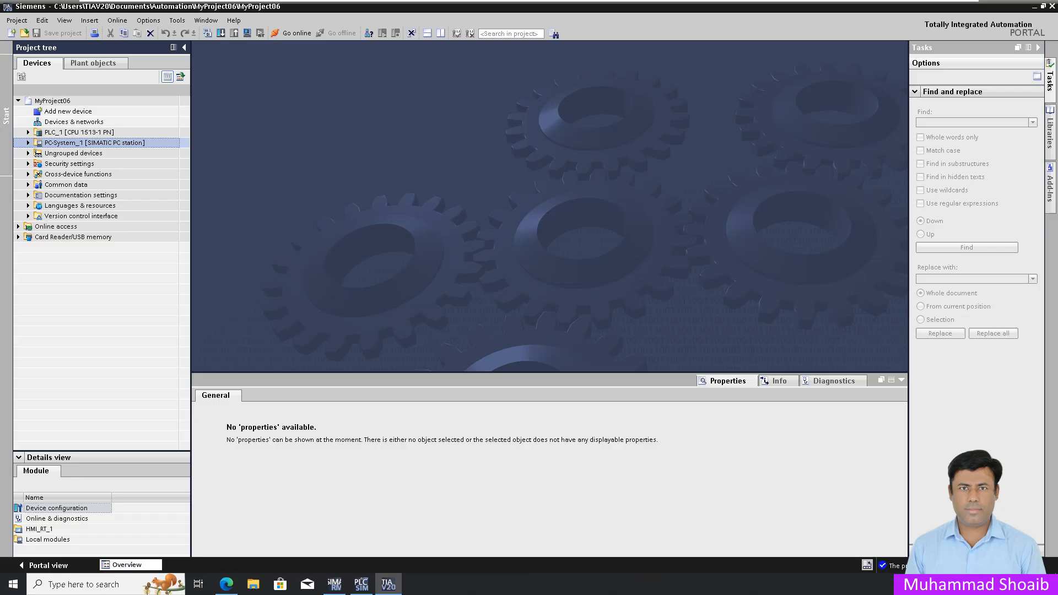
Step: Open the runtime settings of HMI_RT_1 under PC-System_1, check the storage medium options for alarm logging, and close the settings
{"action": "left_click", "coordinate": [28, 144]}
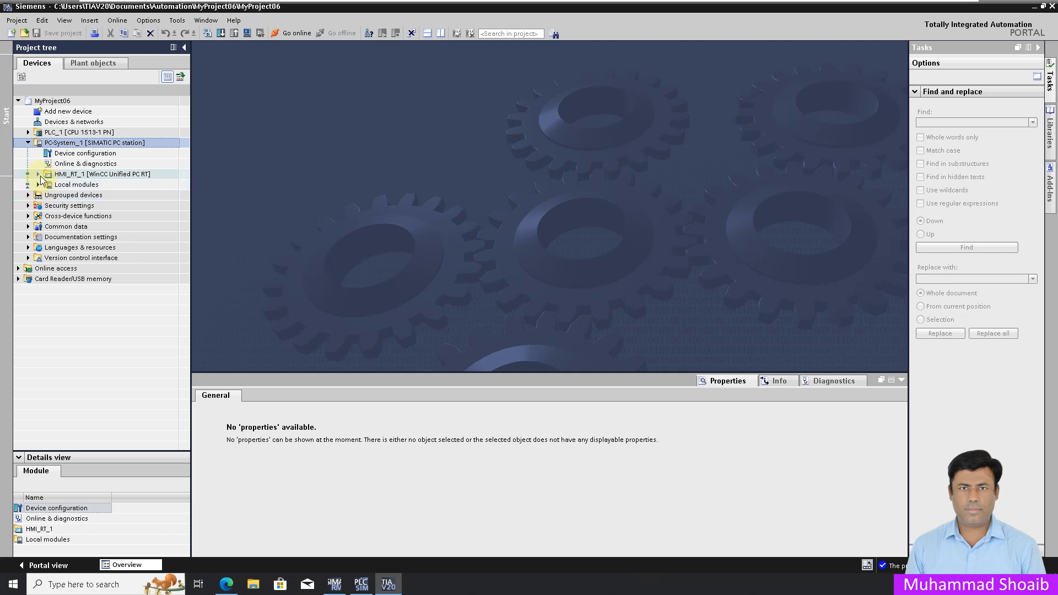
{"action": "left_click", "coordinate": [38, 175]}
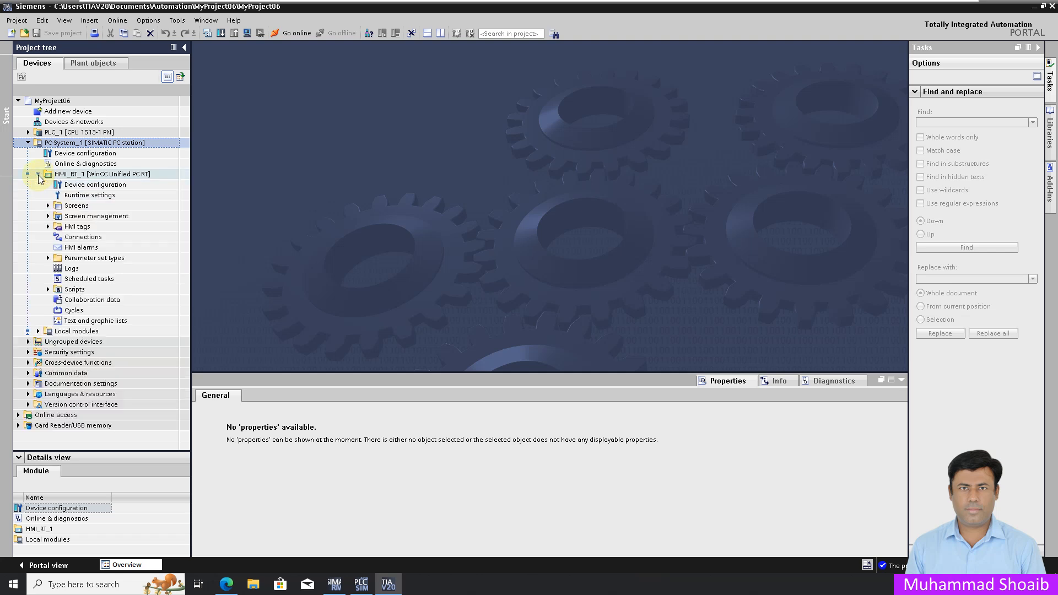
{"action": "double_click", "coordinate": [143, 196]}
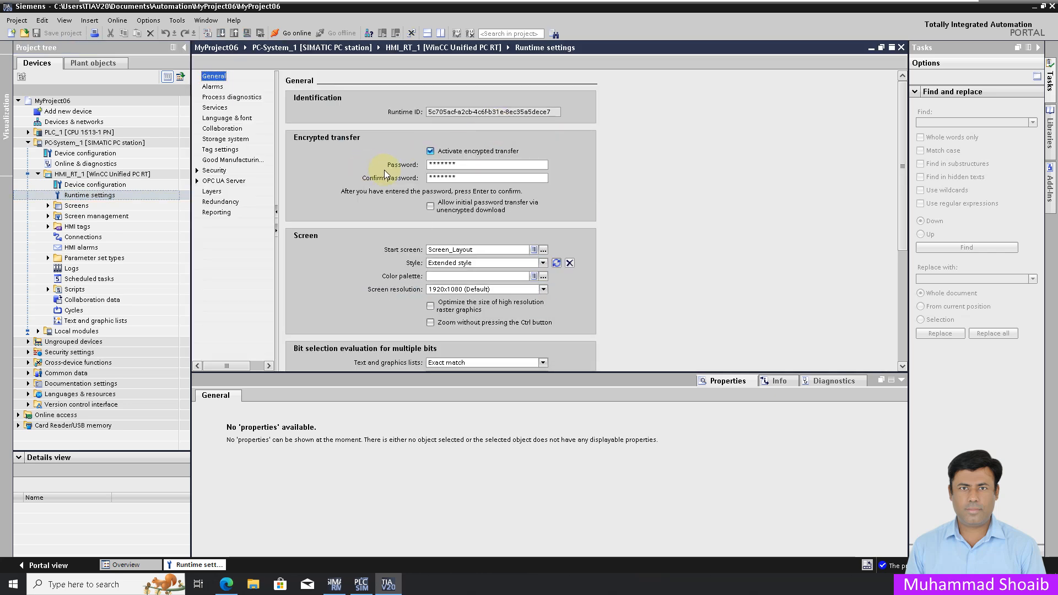
{"action": "left_click", "coordinate": [231, 138]}
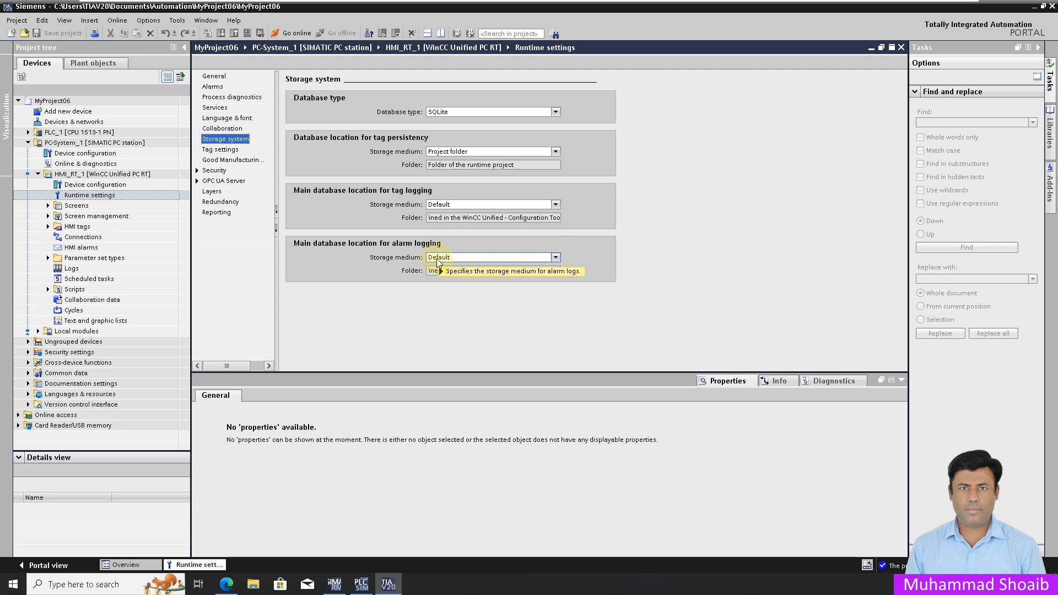
{"action": "left_click", "coordinate": [556, 258]}
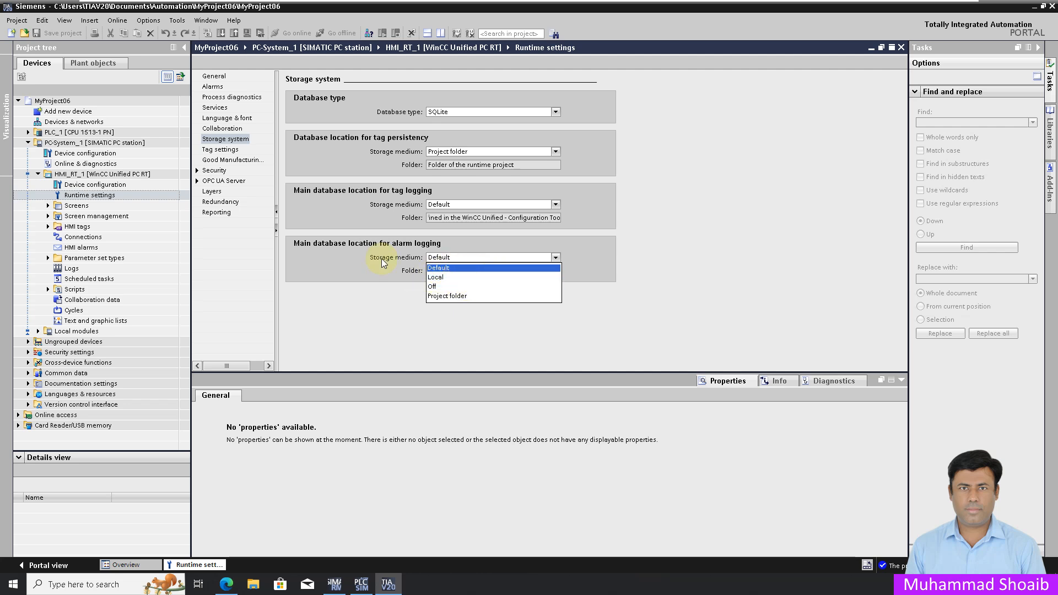
{"action": "left_click", "coordinate": [345, 266]}
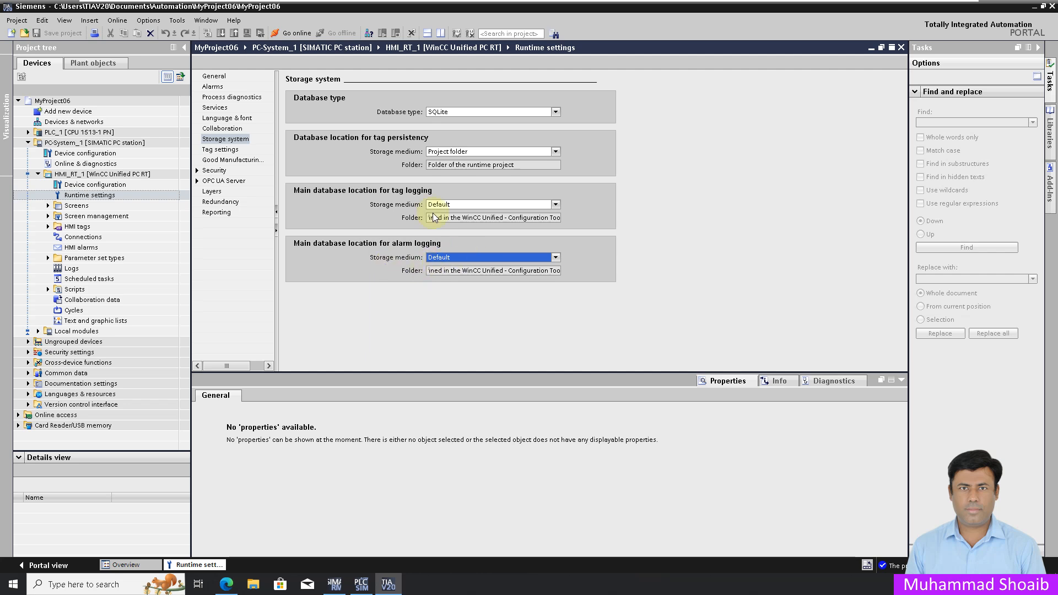
{"action": "left_click", "coordinate": [901, 47]}
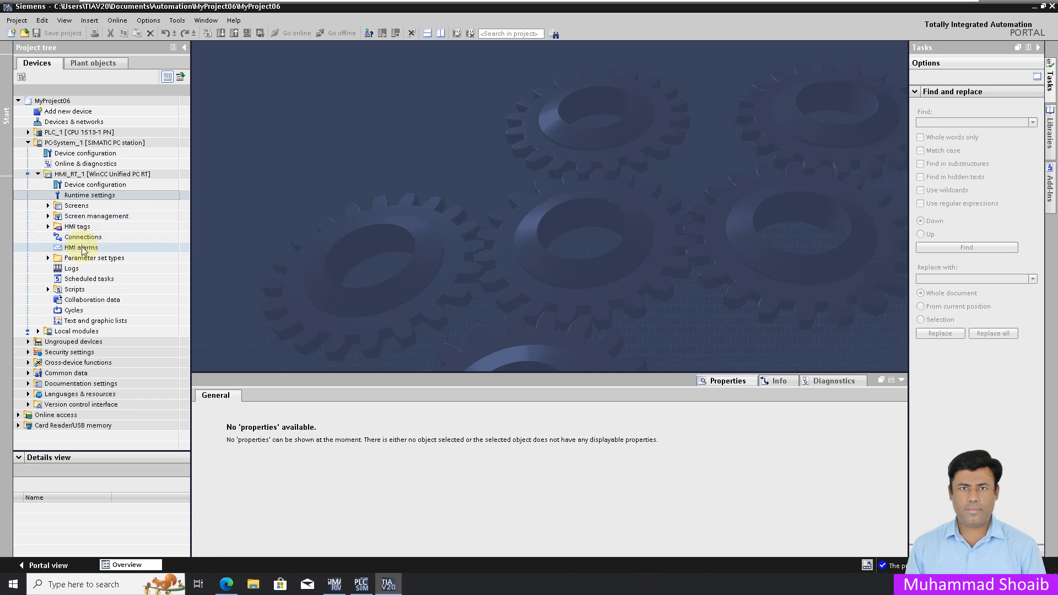
Step: Review the alarm logs configured for HMI_RT_1 and close the Logs editor
{"action": "double_click", "coordinate": [70, 268]}
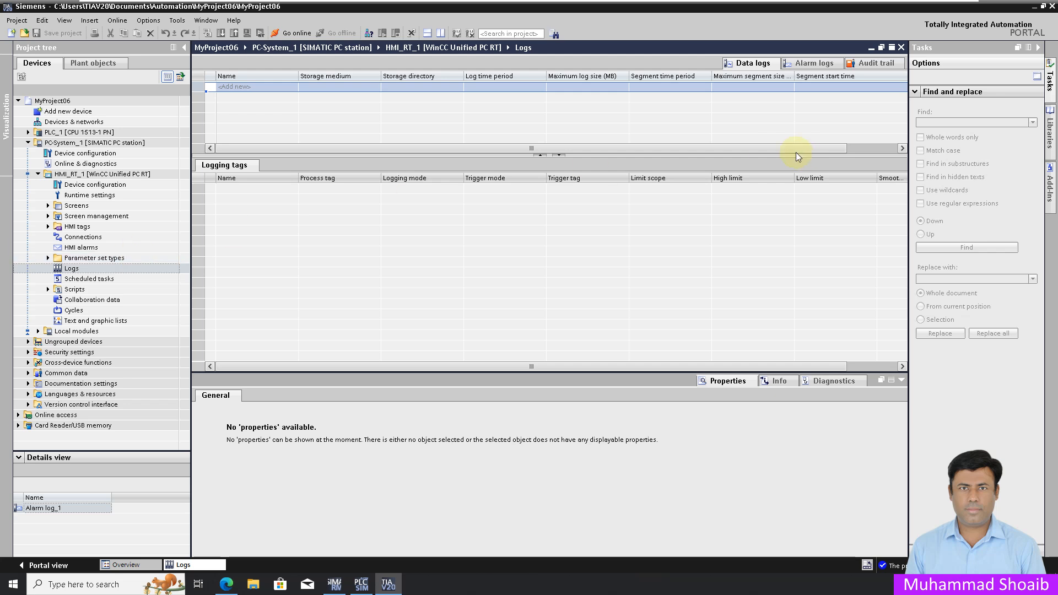
{"action": "left_click", "coordinate": [791, 66]}
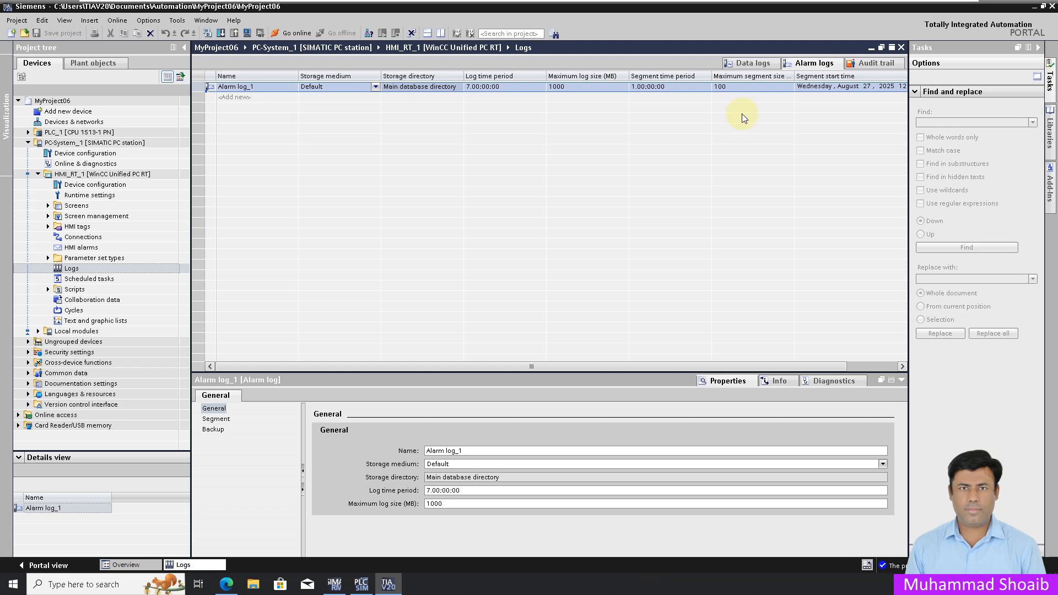
{"action": "left_click", "coordinate": [900, 47]}
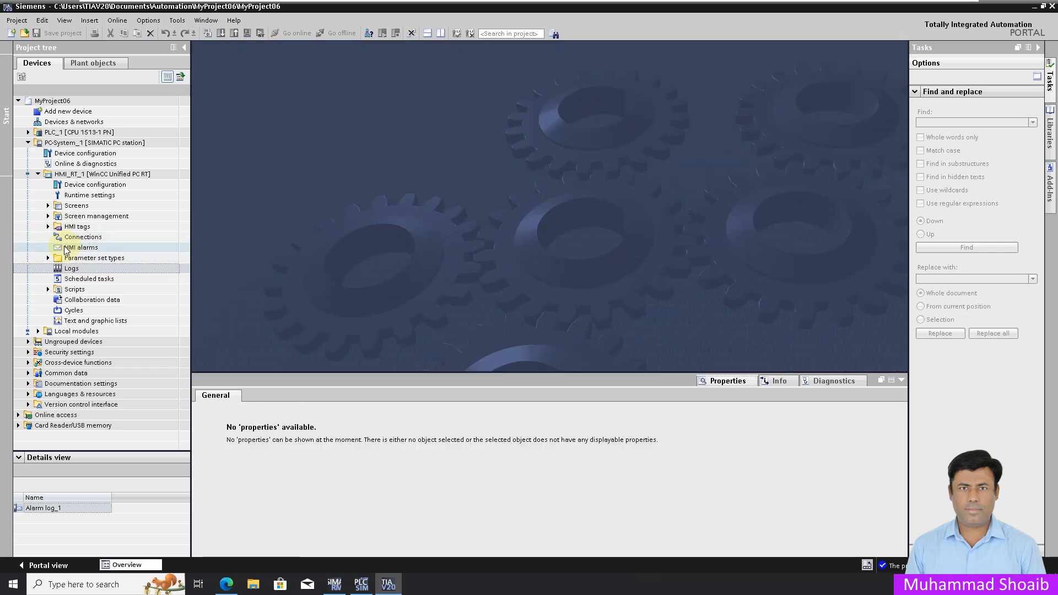
Step: Open the HMI alarms of HMI_RT_1 and display the alarm classes
{"action": "double_click", "coordinate": [77, 247]}
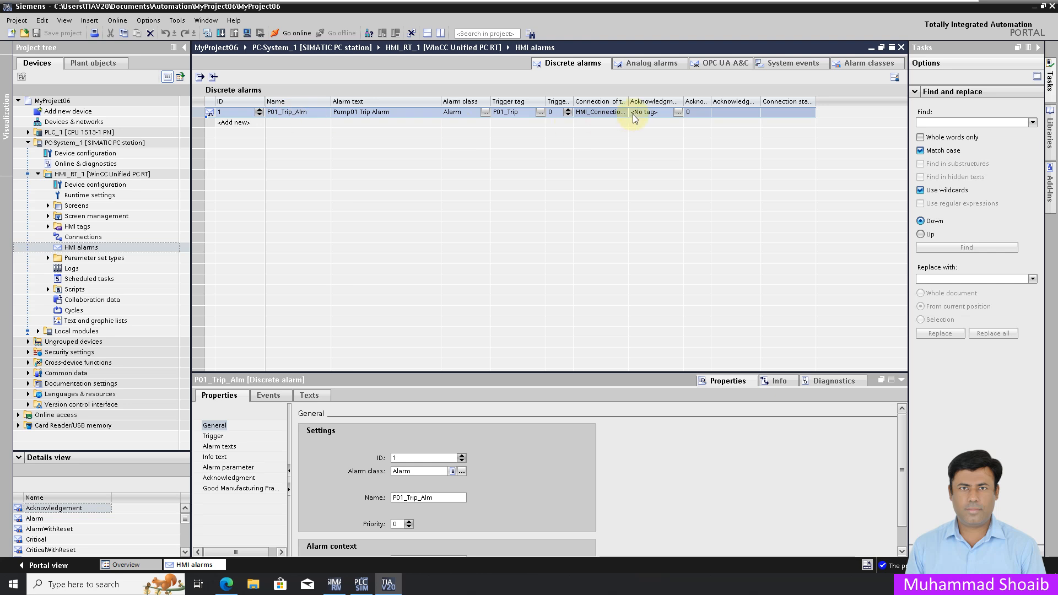
{"action": "left_click", "coordinate": [655, 65]}
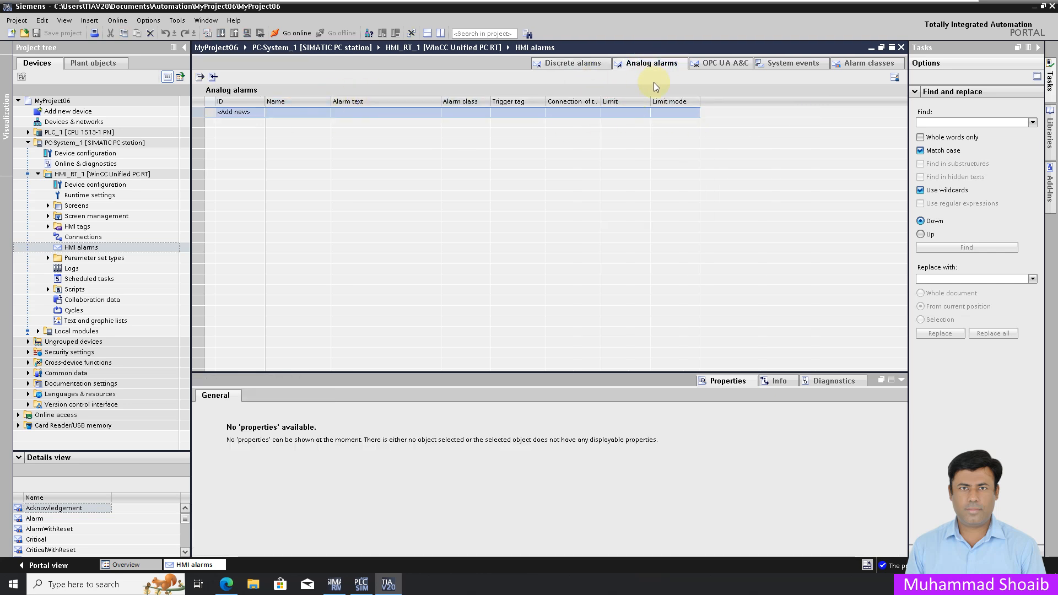
{"action": "left_click", "coordinate": [855, 65]}
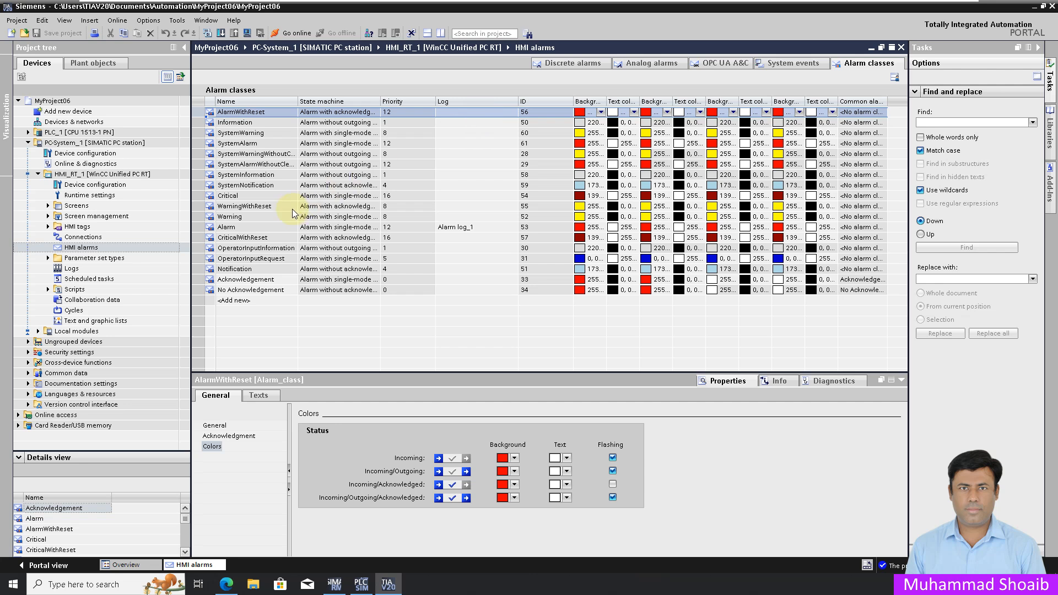
Step: Widen the State machine column and inspect the acknowledgment and color settings of the Warning and Critical alarm classes
{"action": "left_click", "coordinate": [195, 216]}
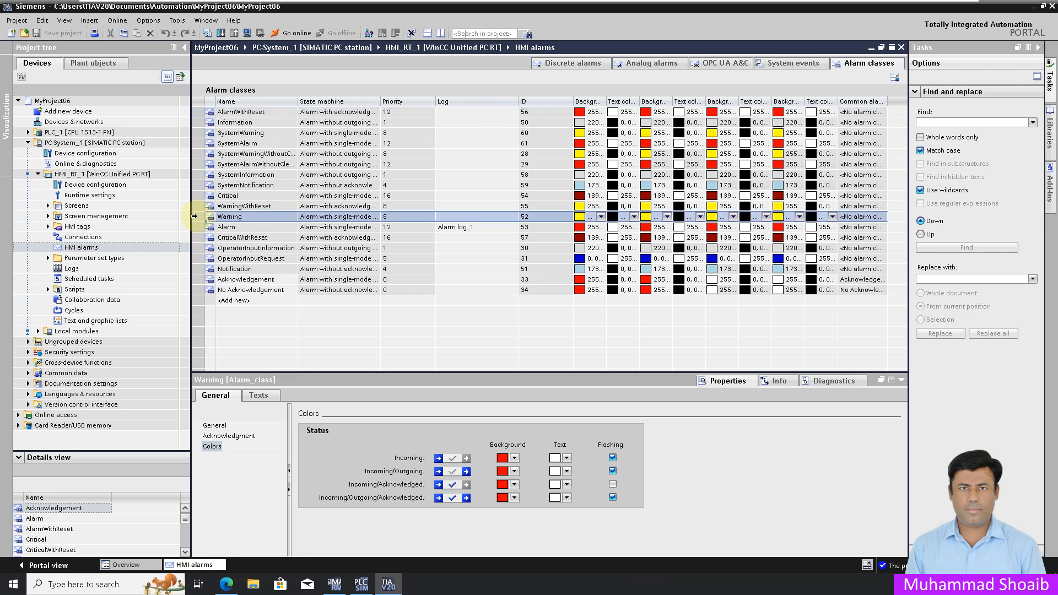
{"action": "left_click", "coordinate": [197, 196]}
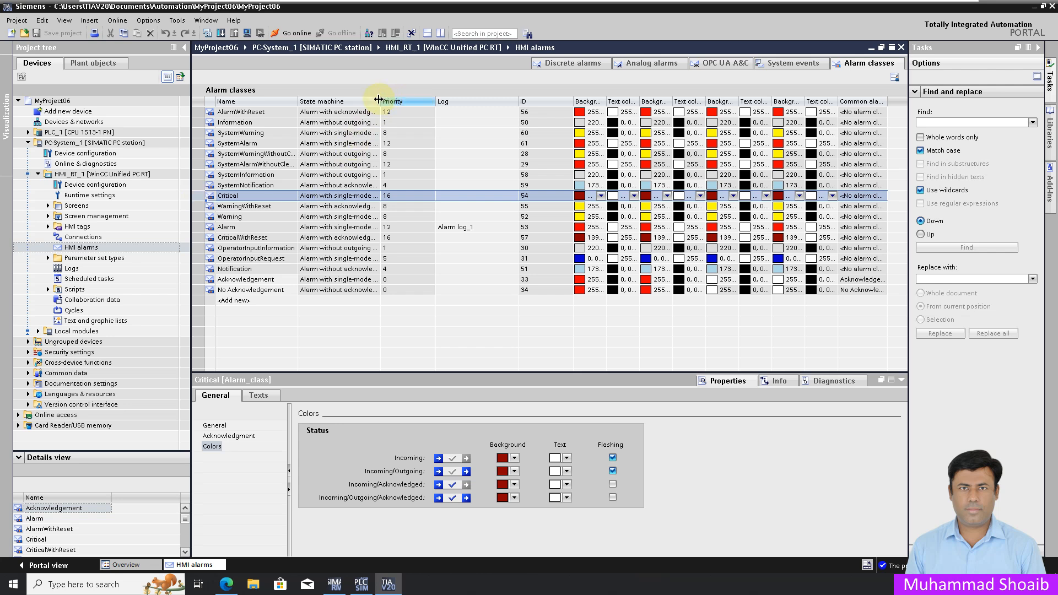
{"action": "left_click_drag", "start_coordinate": [380, 99], "coordinate": [433, 101]}
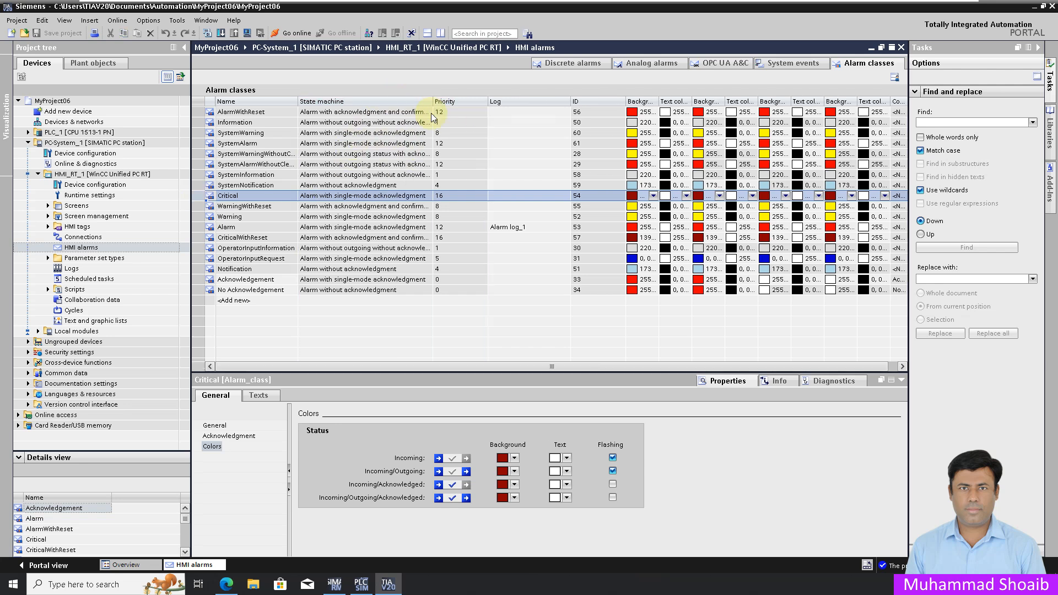
{"action": "left_click", "coordinate": [237, 216]}
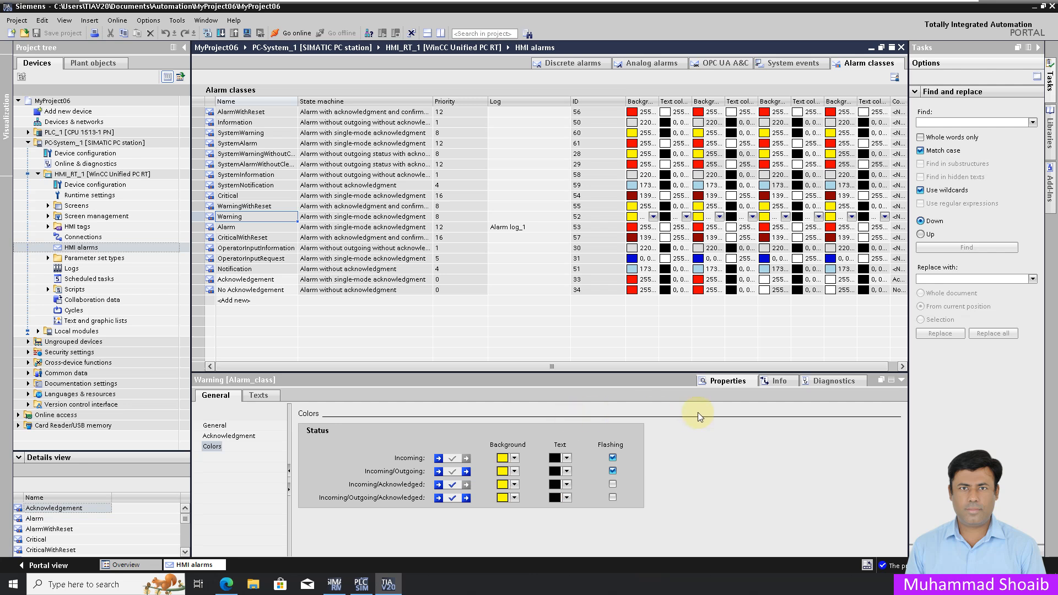
{"action": "left_click", "coordinate": [229, 437]}
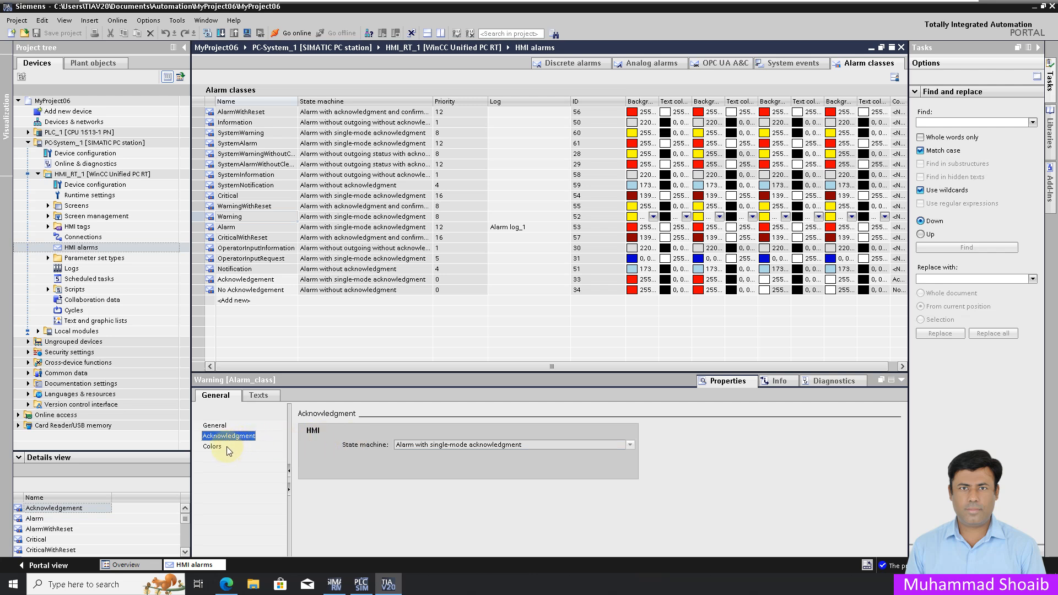
{"action": "left_click", "coordinate": [212, 446]}
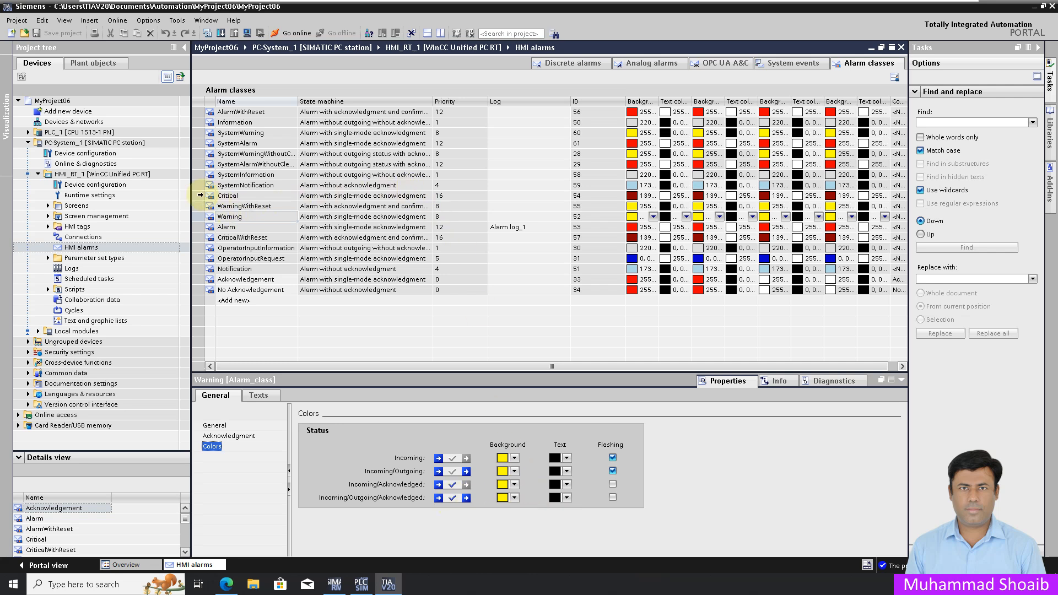
Step: Assign Alarm log_1 as the log of the Critical alarm class
{"action": "left_click", "coordinate": [199, 196]}
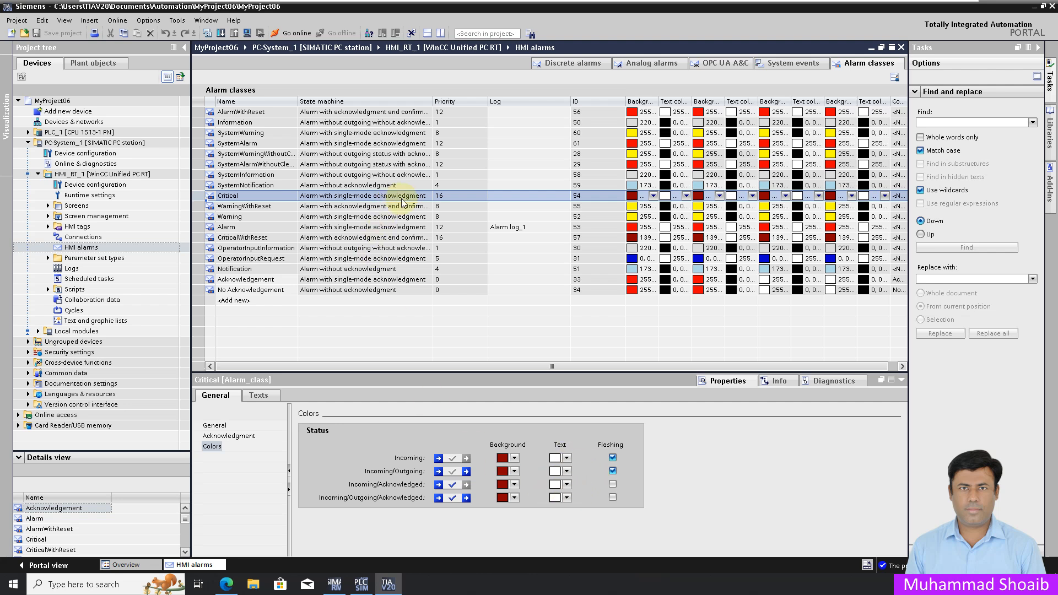
{"action": "left_click", "coordinate": [564, 197]}
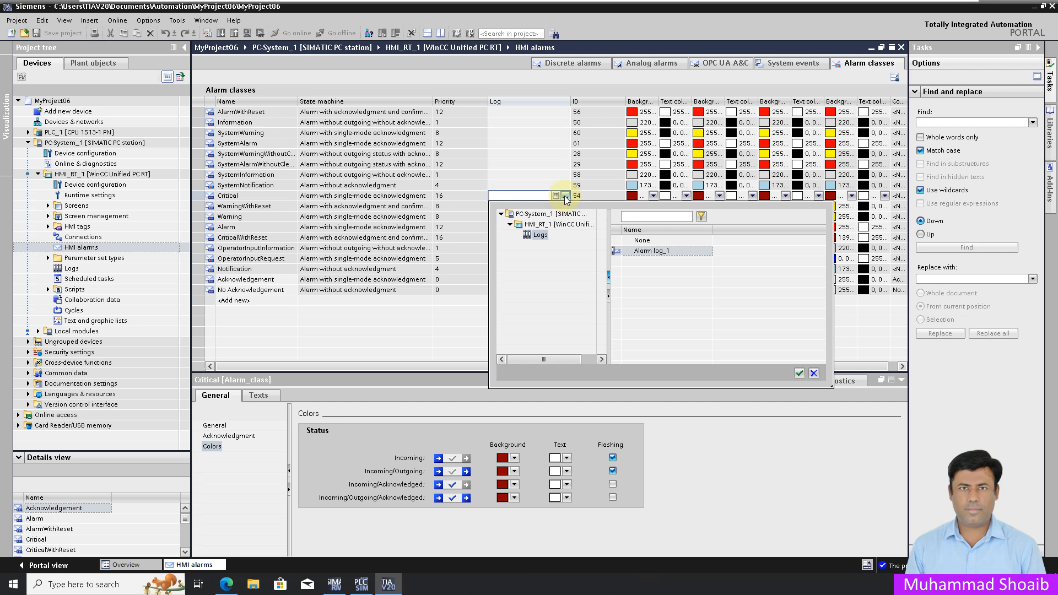
{"action": "left_click", "coordinate": [639, 250]}
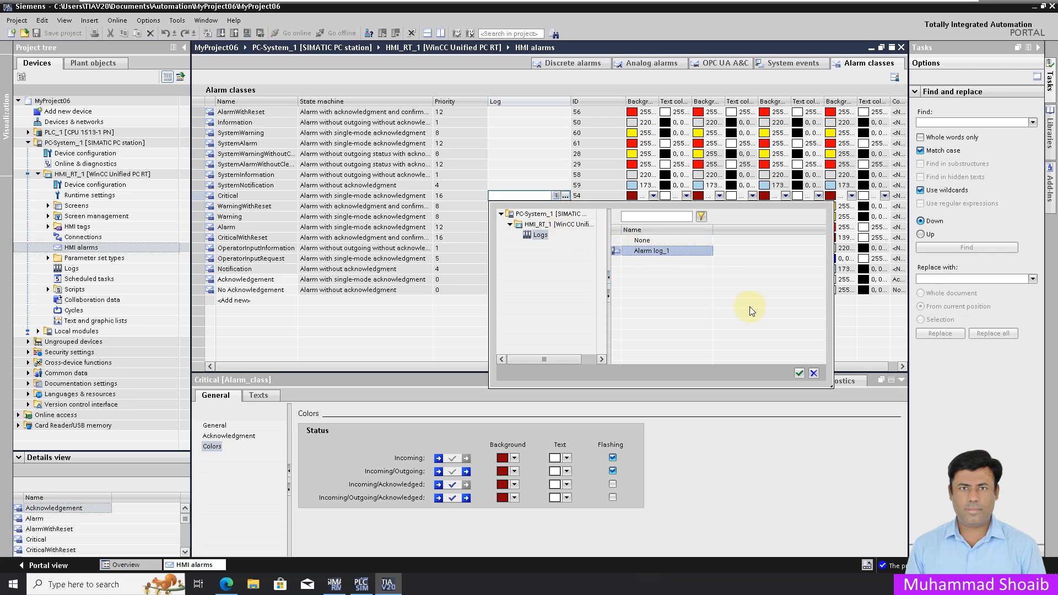
{"action": "left_click", "coordinate": [799, 374]}
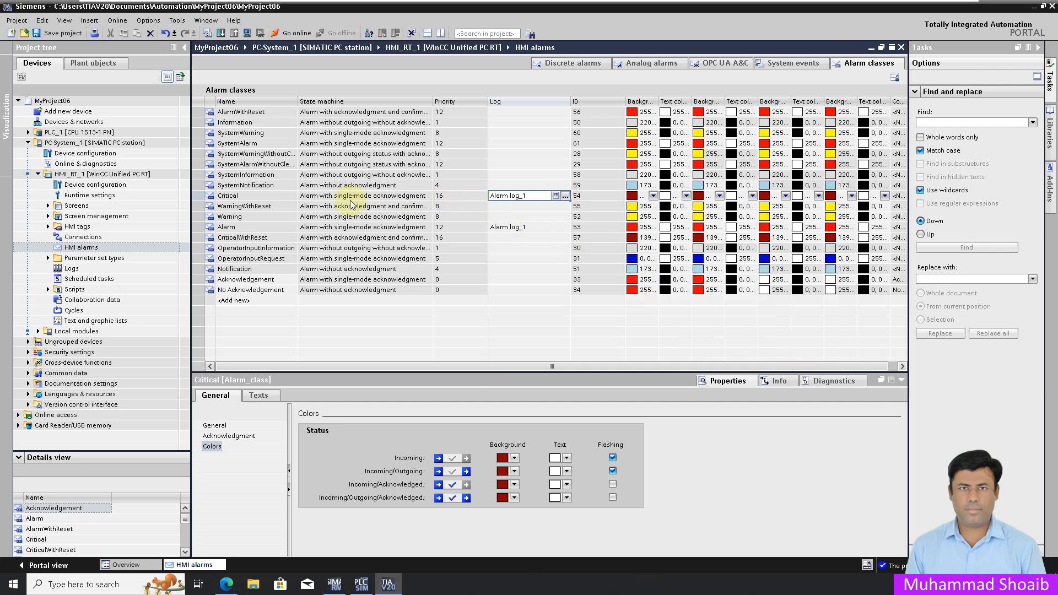
Step: Assign Alarm log_1 as the log of the Warning alarm class
{"action": "left_click", "coordinate": [563, 218]}
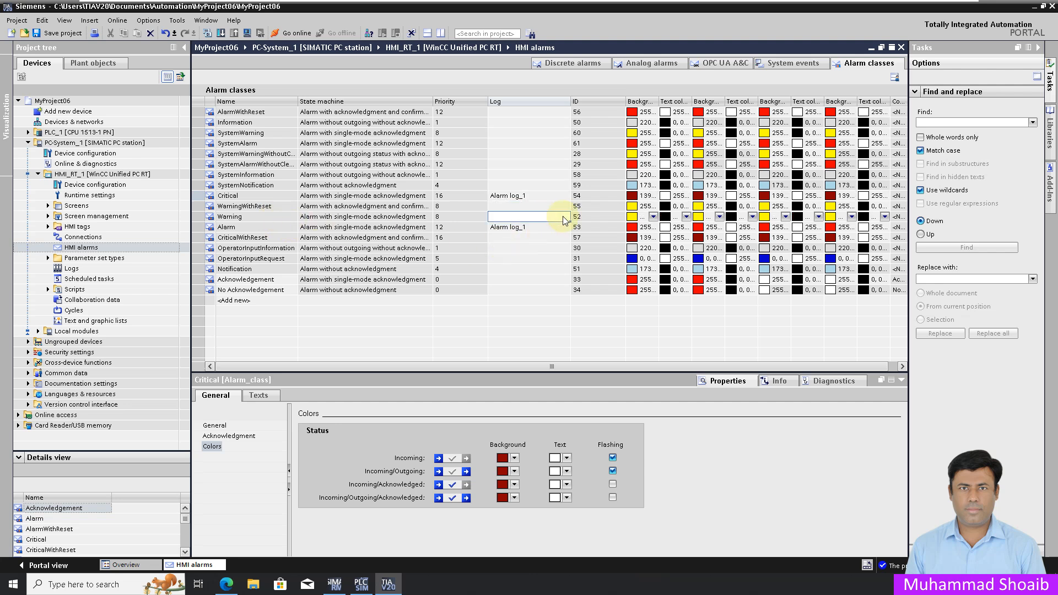
{"action": "left_click", "coordinate": [564, 217]}
{"action": "left_click", "coordinate": [642, 271]}
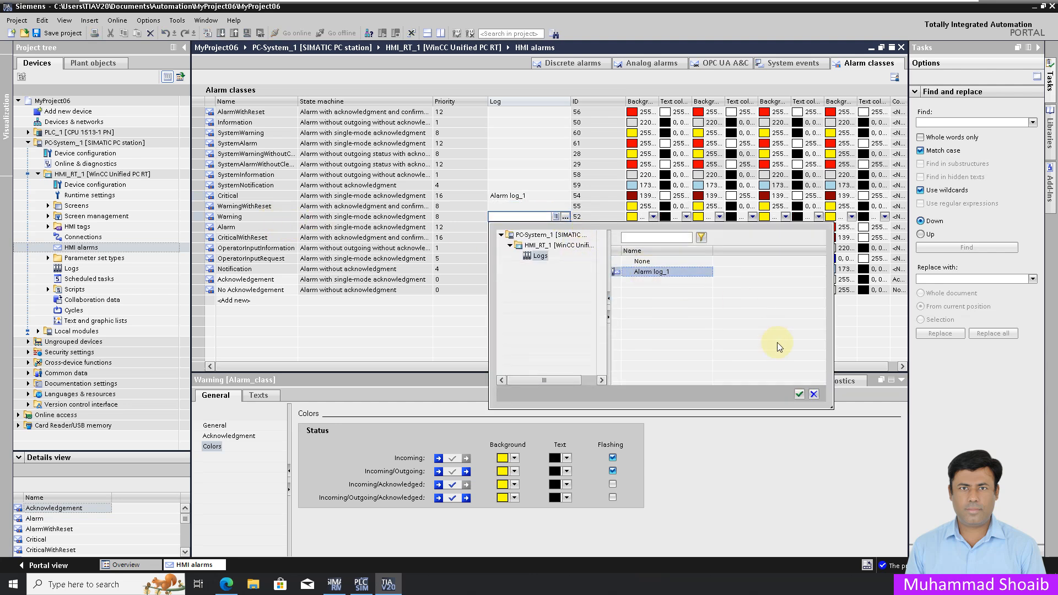
{"action": "left_click", "coordinate": [799, 395]}
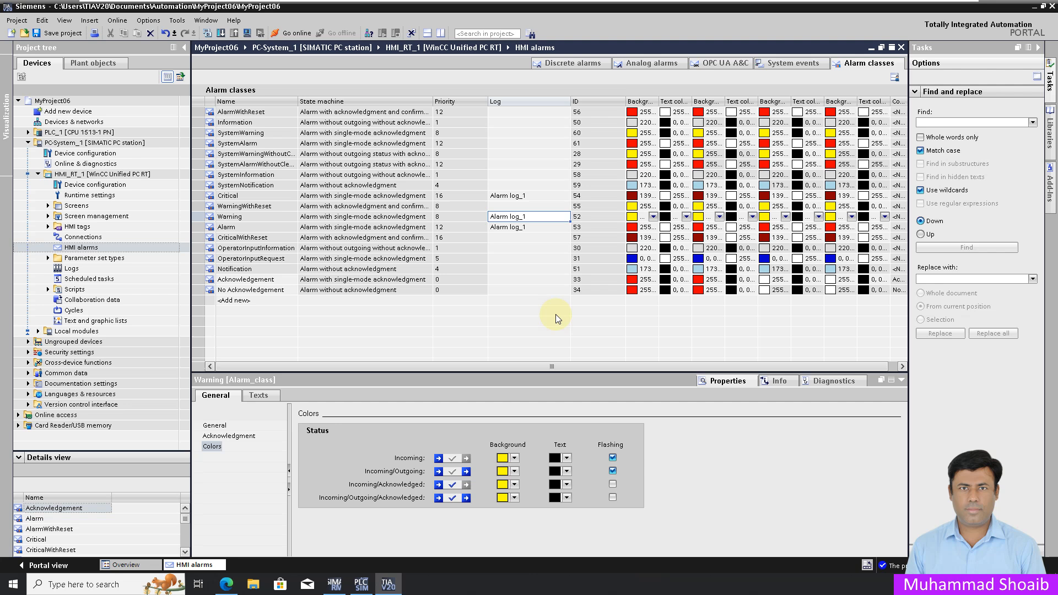
{"action": "left_click", "coordinate": [529, 166]}
{"action": "left_click", "coordinate": [521, 198]}
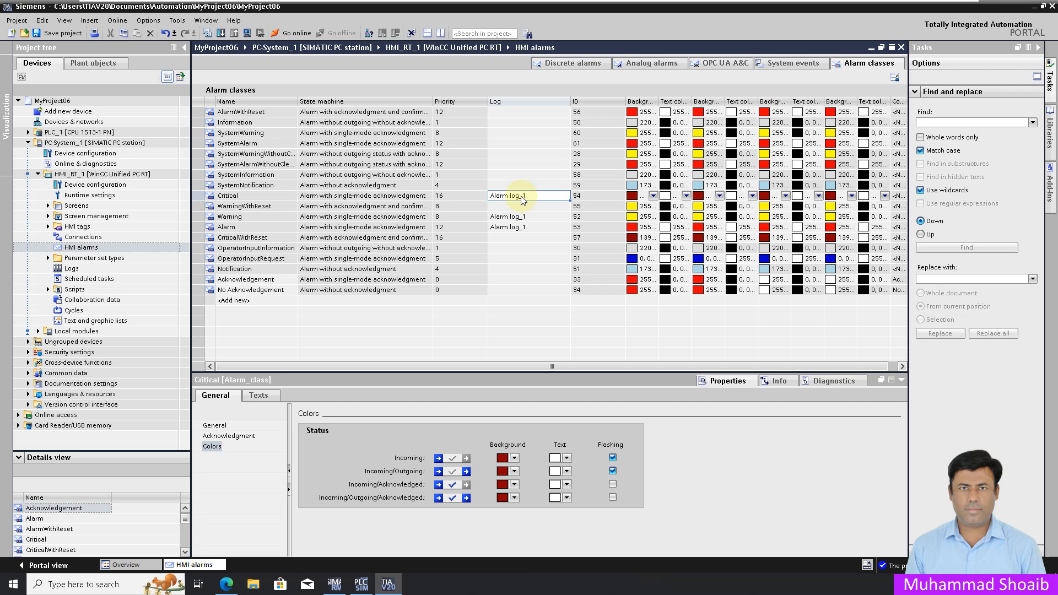
Step: Add an analog alarm named Lvl_LoLo with the alarm text "Level Lo Lo Alarm"
{"action": "left_click", "coordinate": [653, 63]}
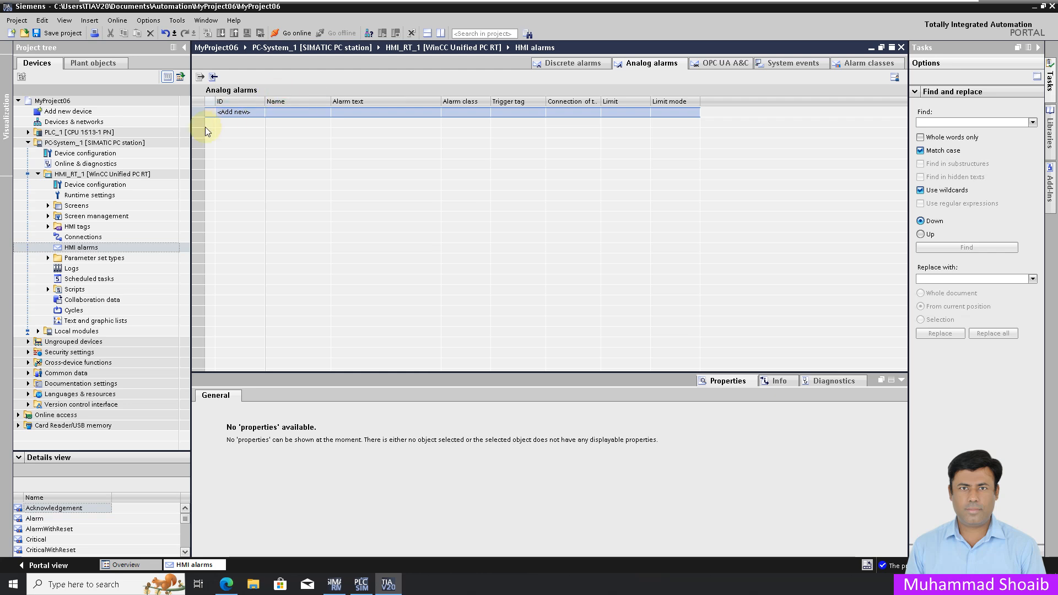
{"action": "double_click", "coordinate": [304, 114]}
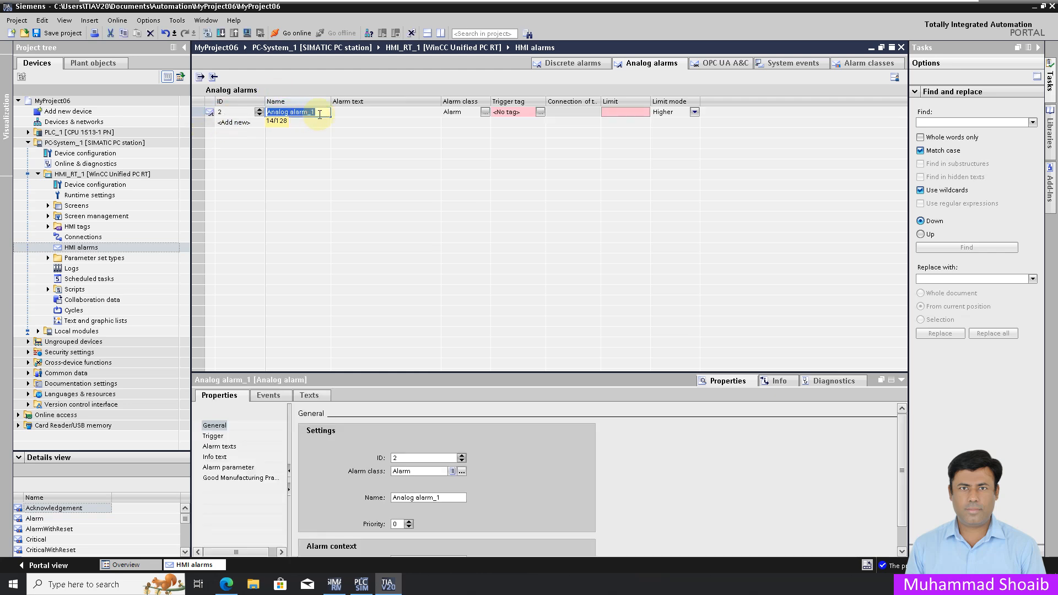
{"action": "type", "text": "Lvl_LoLo"}
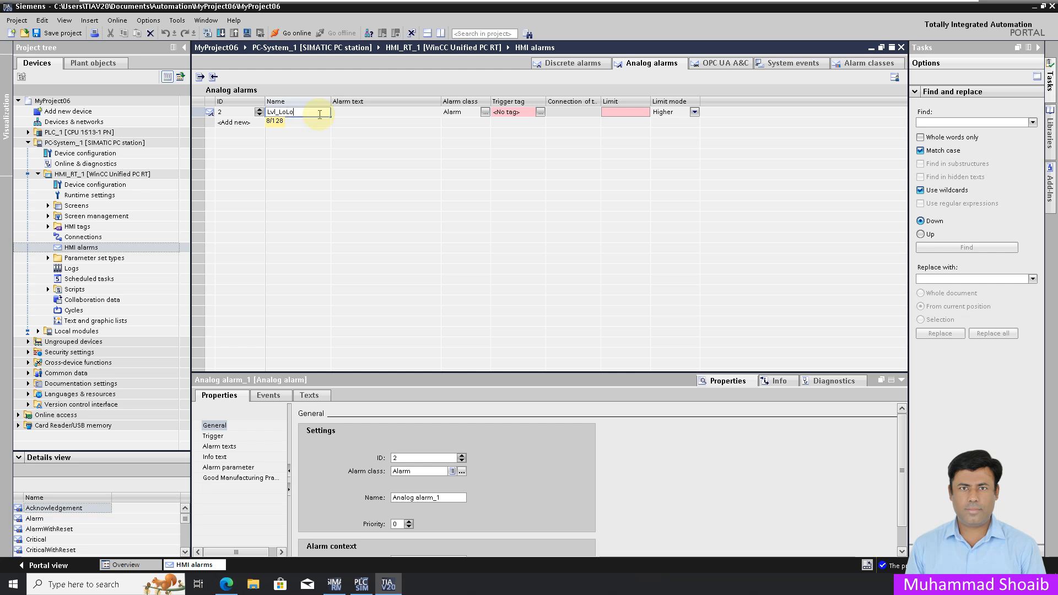
{"action": "left_click", "coordinate": [375, 111]}
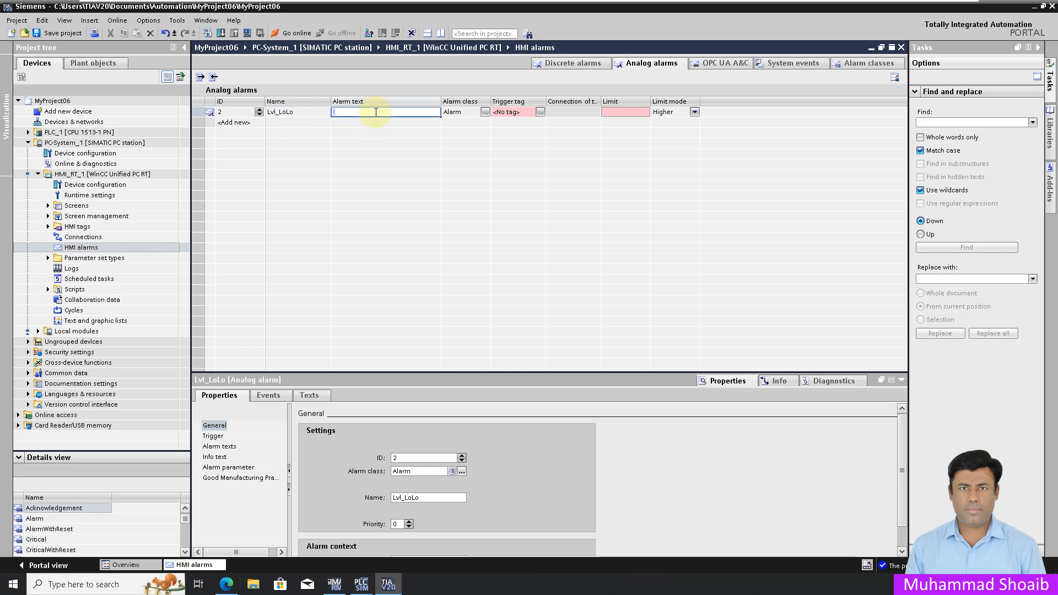
{"action": "type", "text": "Level Lo"}
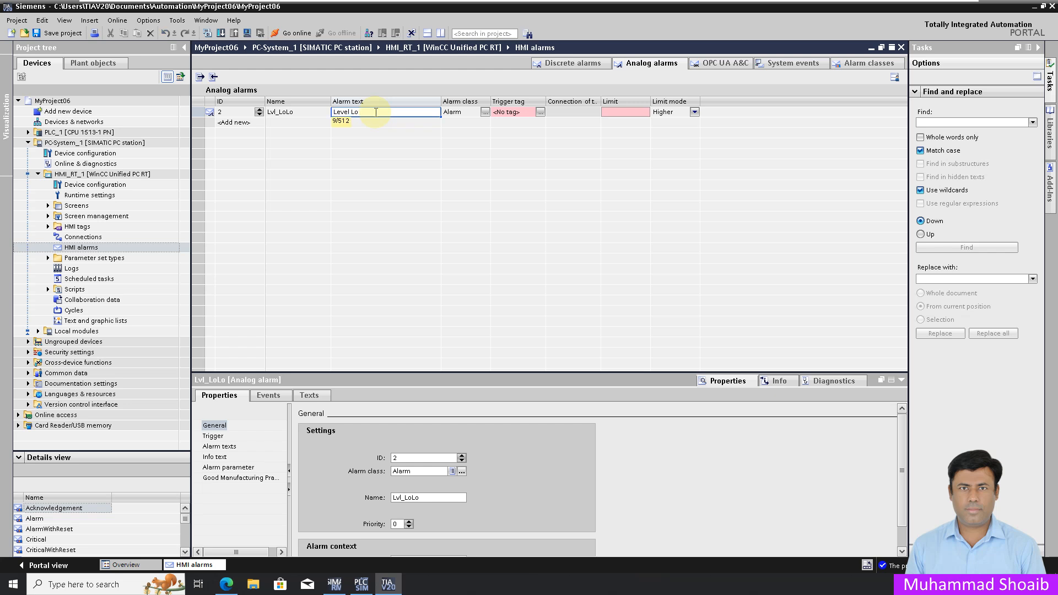
{"action": "type", "text": " Lo A"}
{"action": "key", "text": "Return"}
Step: Assign the HMI tag Level as the trigger tag of the Lvl_LoLo alarm
{"action": "left_click", "coordinate": [538, 111]}
{"action": "left_click", "coordinate": [539, 112]}
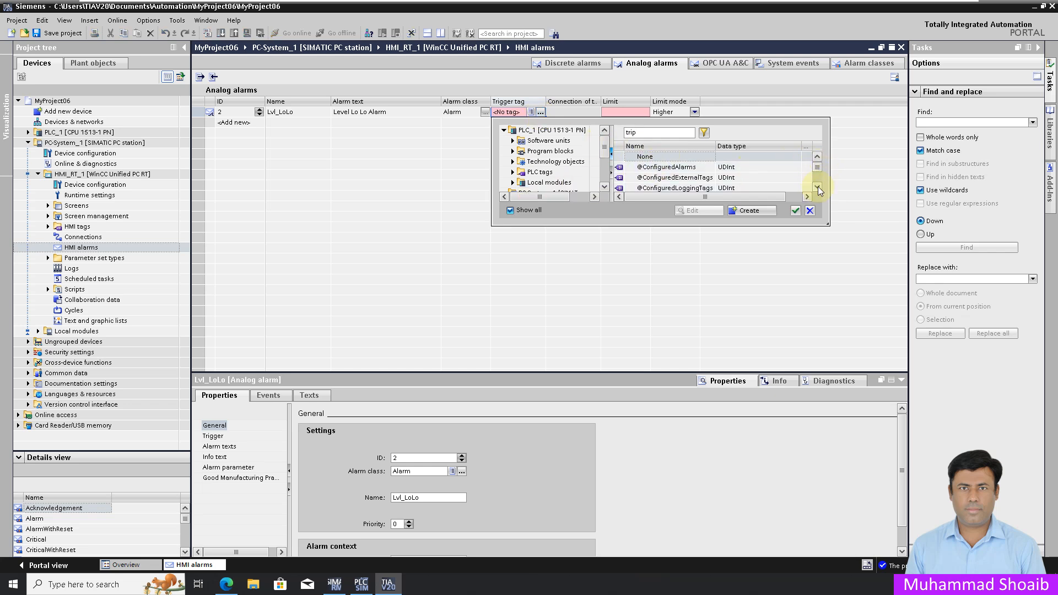
{"action": "left_click", "coordinate": [817, 187]}
{"action": "left_click", "coordinate": [818, 187]}
{"action": "left_click", "coordinate": [818, 187]}
{"action": "left_click", "coordinate": [818, 187]}
{"action": "left_click", "coordinate": [818, 187]}
{"action": "left_click", "coordinate": [818, 177]}
{"action": "left_click", "coordinate": [817, 157]}
{"action": "left_click", "coordinate": [816, 157]}
{"action": "left_click", "coordinate": [817, 157]}
{"action": "left_click", "coordinate": [817, 156]}
{"action": "left_click", "coordinate": [816, 157]}
{"action": "left_click", "coordinate": [815, 158]}
{"action": "left_click", "coordinate": [816, 158]}
{"action": "left_click", "coordinate": [816, 158]}
{"action": "left_click", "coordinate": [816, 158]}
{"action": "left_click", "coordinate": [815, 158]}
{"action": "left_click", "coordinate": [815, 158]}
{"action": "left_click", "coordinate": [816, 158]}
{"action": "left_click", "coordinate": [714, 167]}
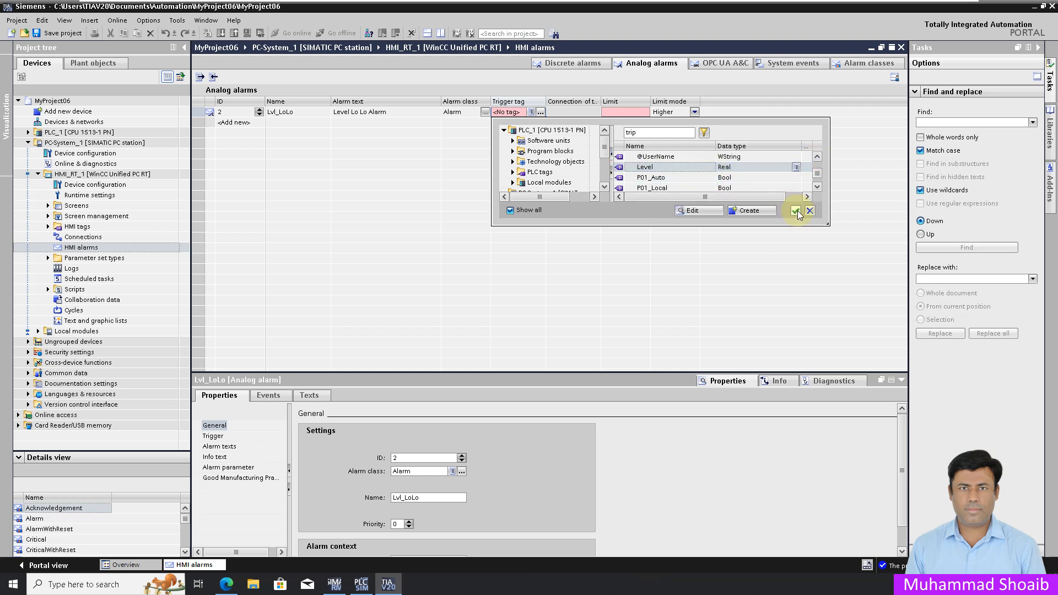
{"action": "left_click", "coordinate": [794, 210]}
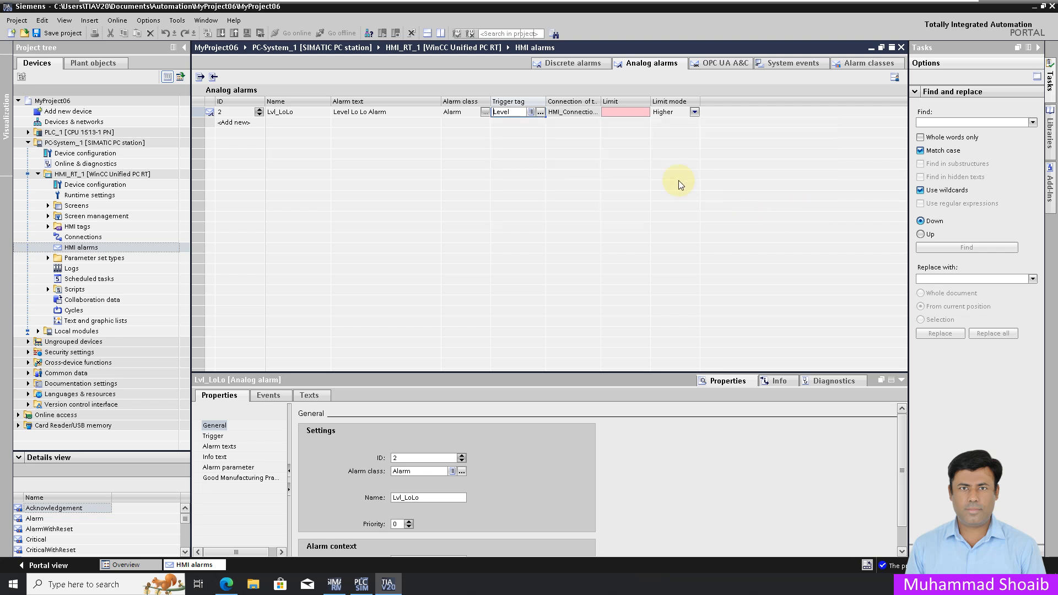
Step: Set the Lvl_LoLo alarm's limit mode to Lower and its limit to 10
{"action": "left_click", "coordinate": [696, 114]}
{"action": "left_click", "coordinate": [694, 112]}
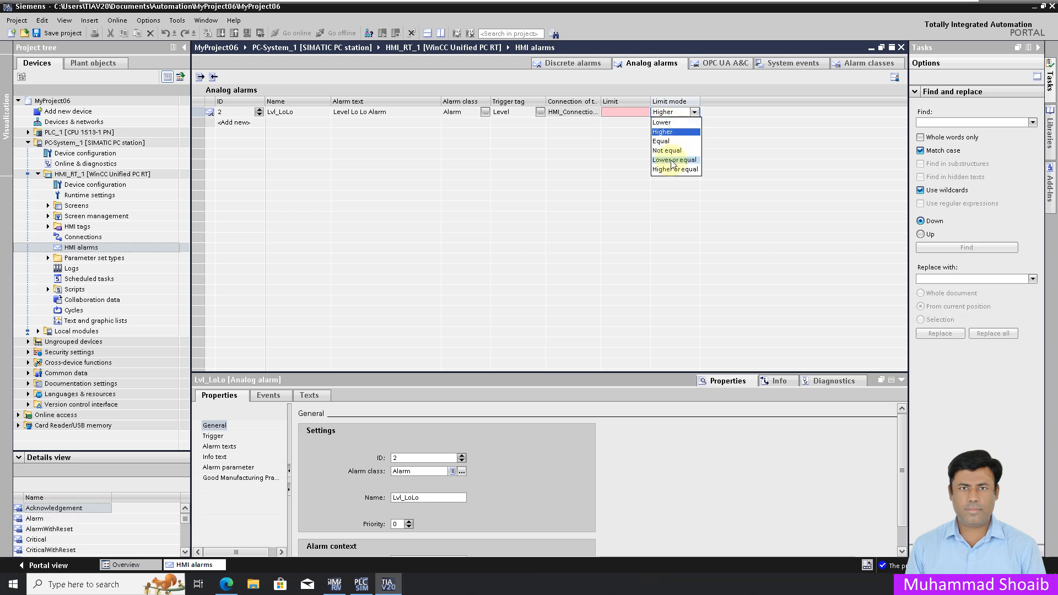
{"action": "left_click", "coordinate": [668, 122]}
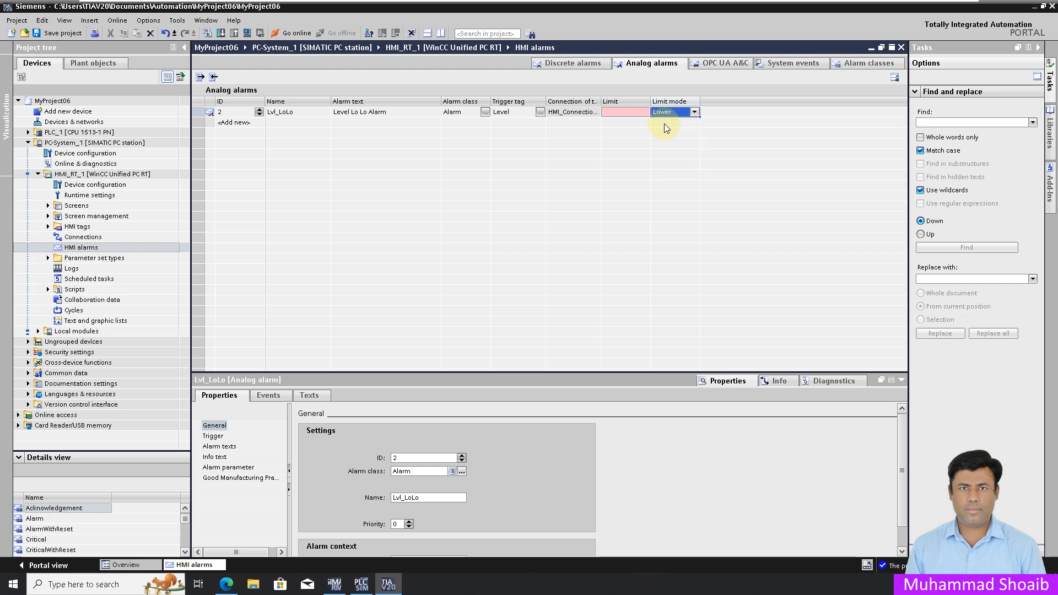
{"action": "left_click", "coordinate": [632, 117]}
{"action": "left_click", "coordinate": [623, 114]}
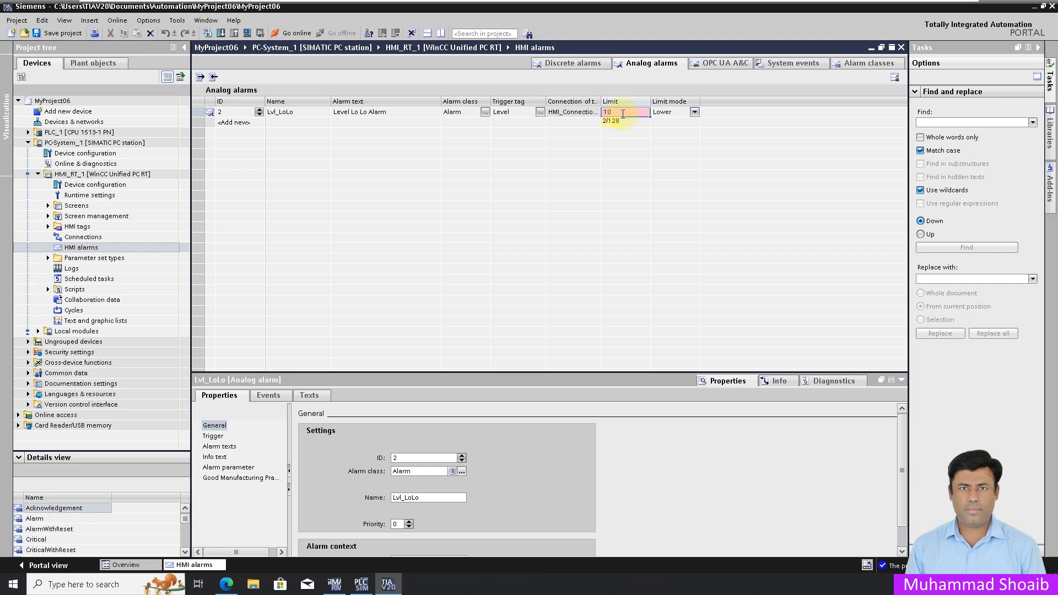
{"action": "type", "text": "10"}
{"action": "key", "text": "Return"}
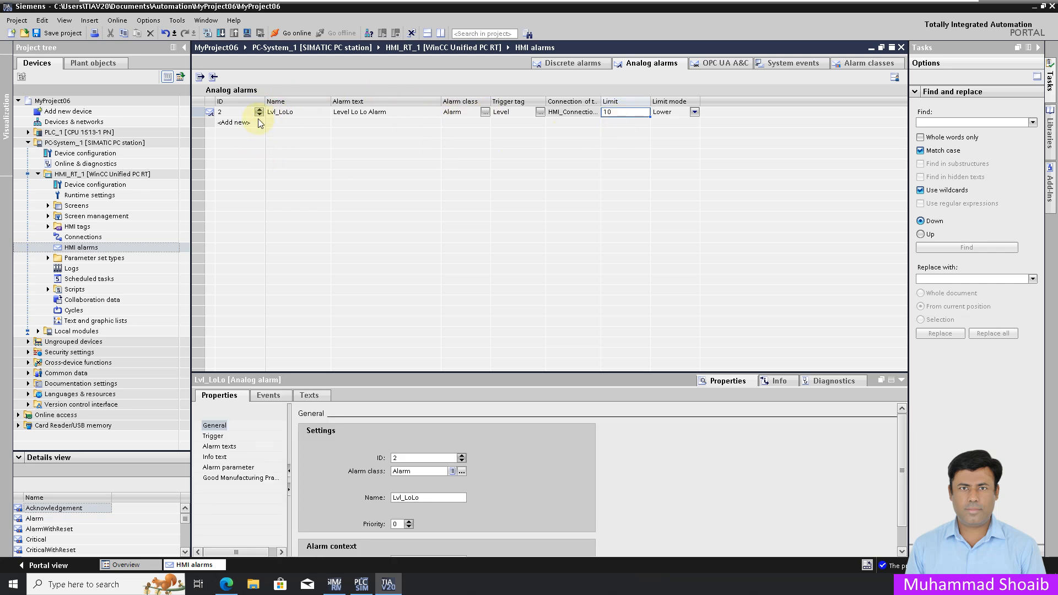
Step: Add a second analog alarm named Lvl_HiHi with the alarm text "Level Hi Hi Alarm"
{"action": "double_click", "coordinate": [283, 122]}
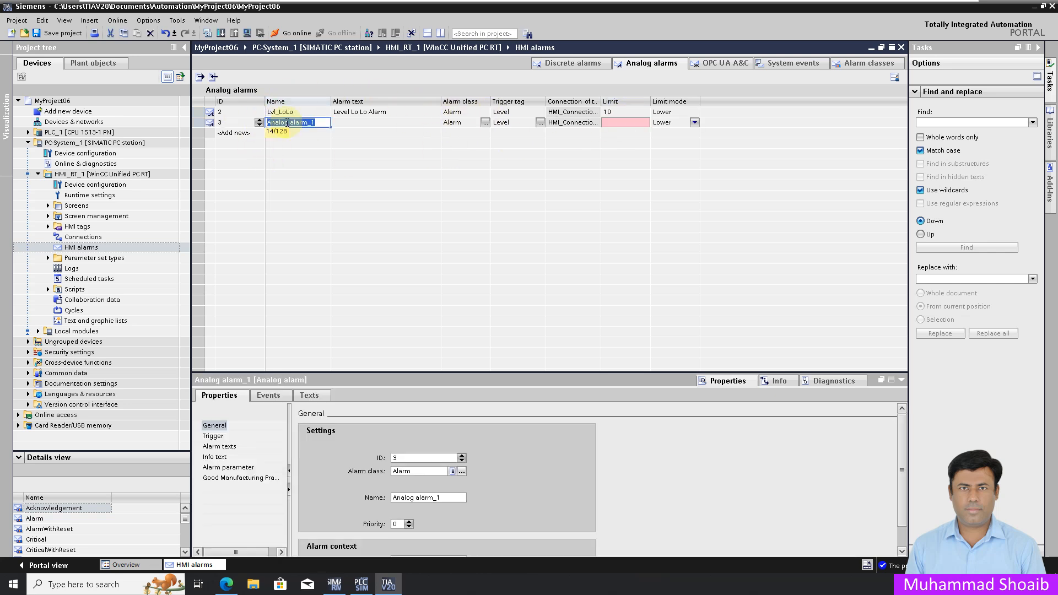
{"action": "type", "text": "Lvl_HiHi"}
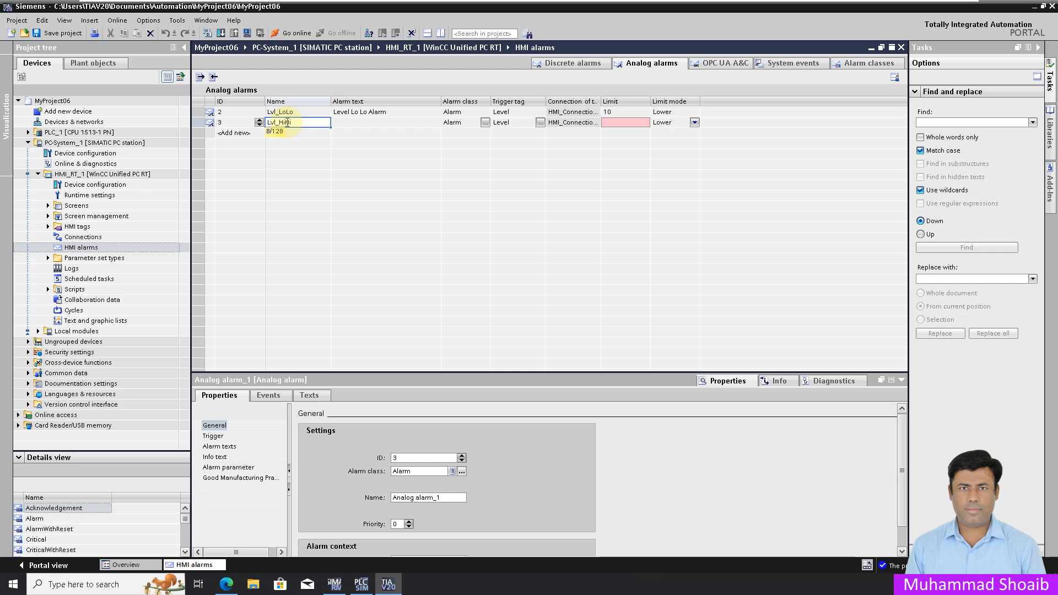
{"action": "left_click", "coordinate": [357, 122]}
{"action": "type", "text": "Level Hi Hi Alarm"}
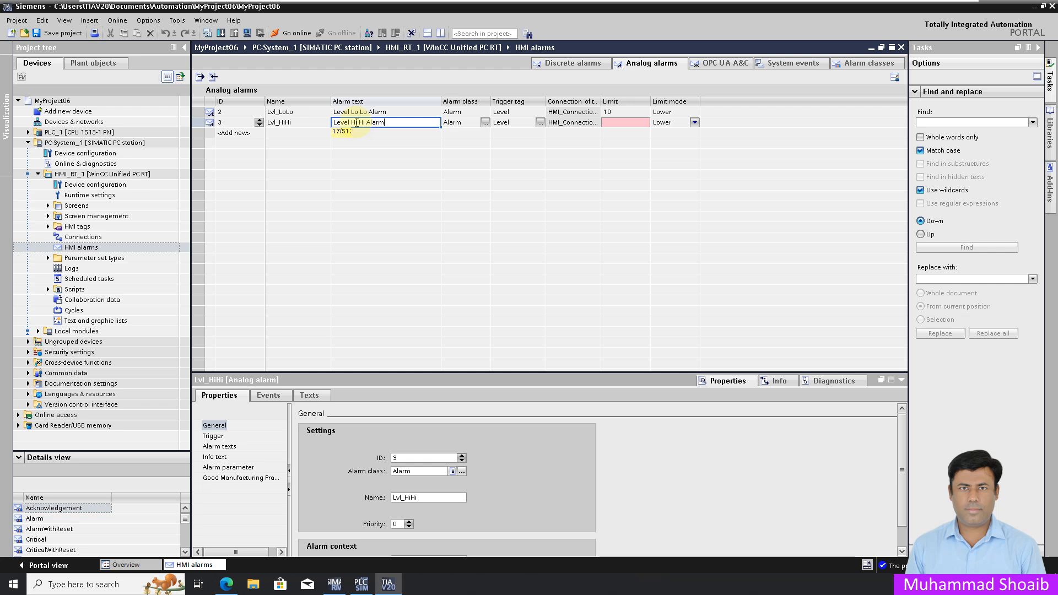
{"action": "key", "text": "Return"}
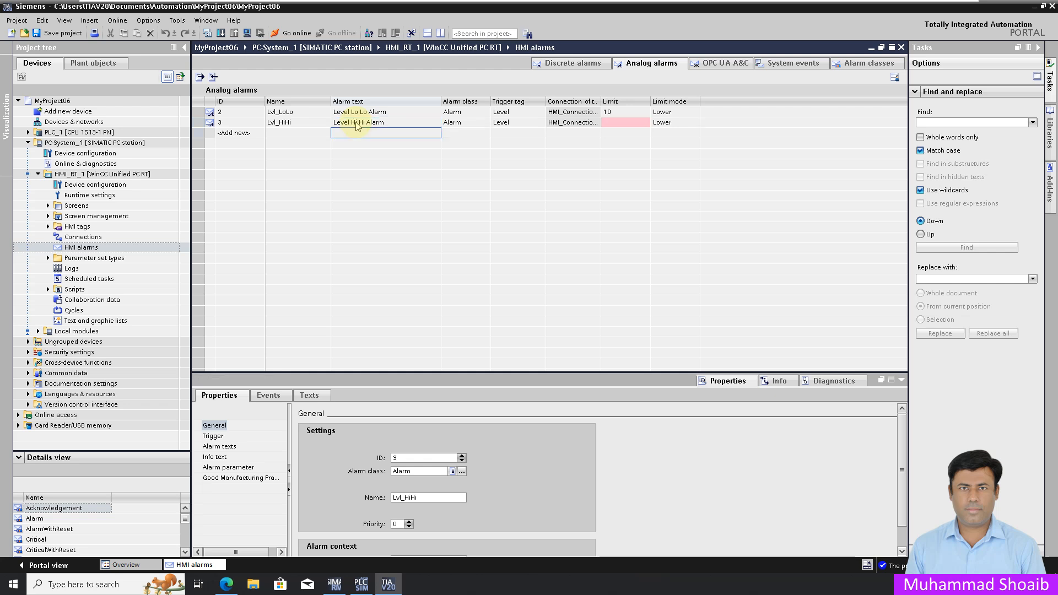
Step: Assign the Warning alarm class to Lvl_LoLo and accept the loss of online delta load capability
{"action": "left_click", "coordinate": [487, 112]}
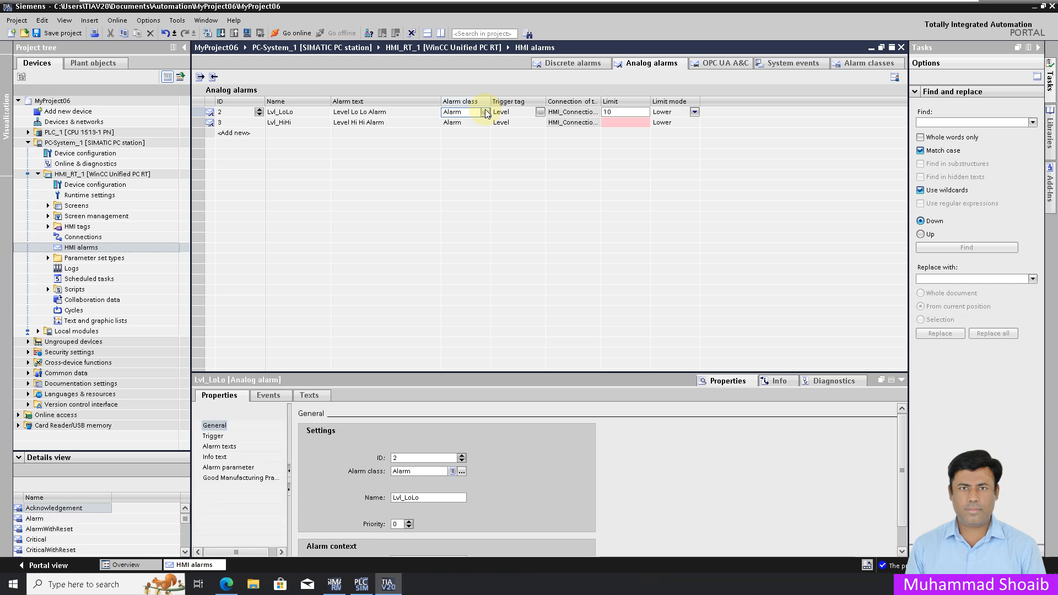
{"action": "left_click", "coordinate": [486, 111]}
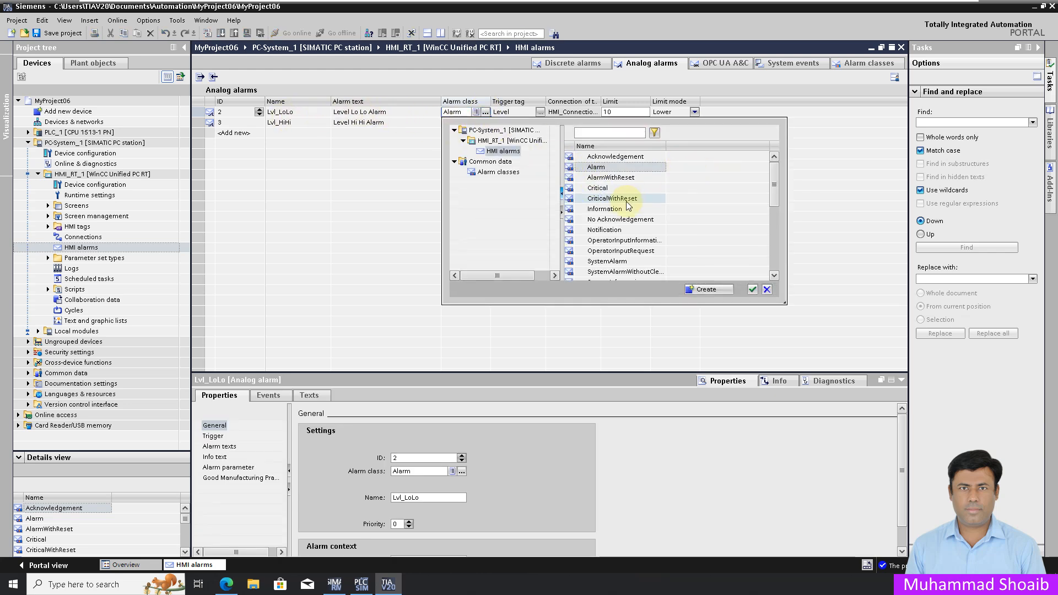
{"action": "left_click_drag", "start_coordinate": [775, 183], "coordinate": [772, 207]}
{"action": "left_click", "coordinate": [626, 263]}
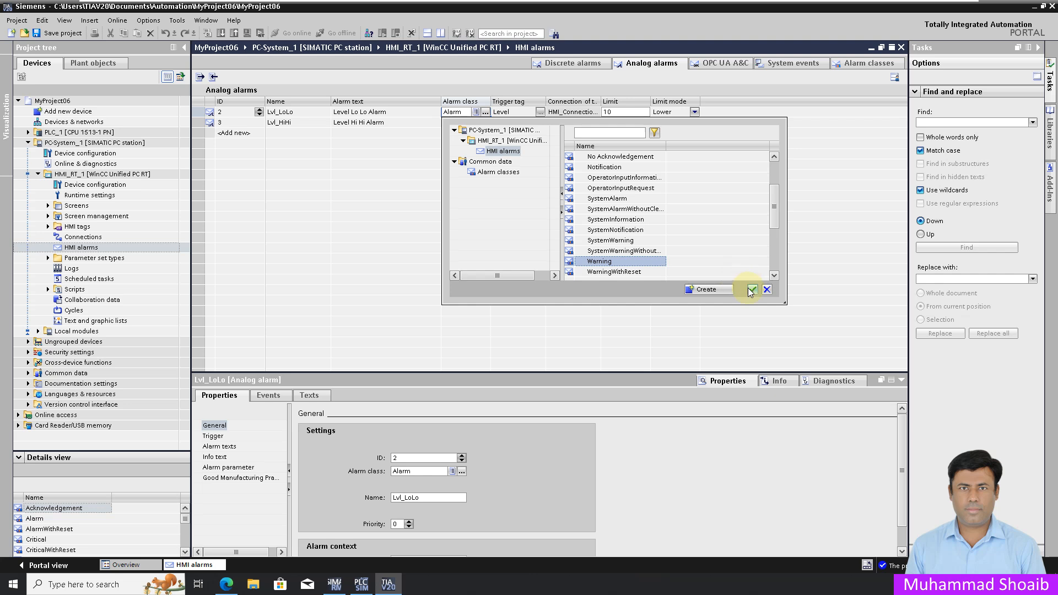
{"action": "left_click", "coordinate": [751, 289]}
{"action": "left_click", "coordinate": [594, 324]}
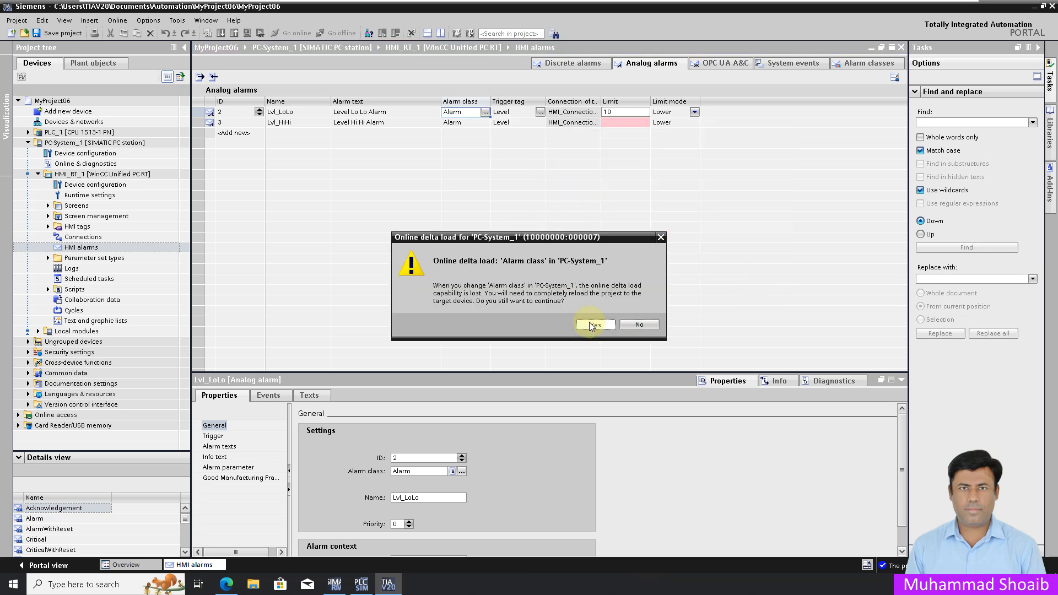
Step: Assign the Critical alarm class to the Lvl_HiHi alarm
{"action": "left_click", "coordinate": [482, 123]}
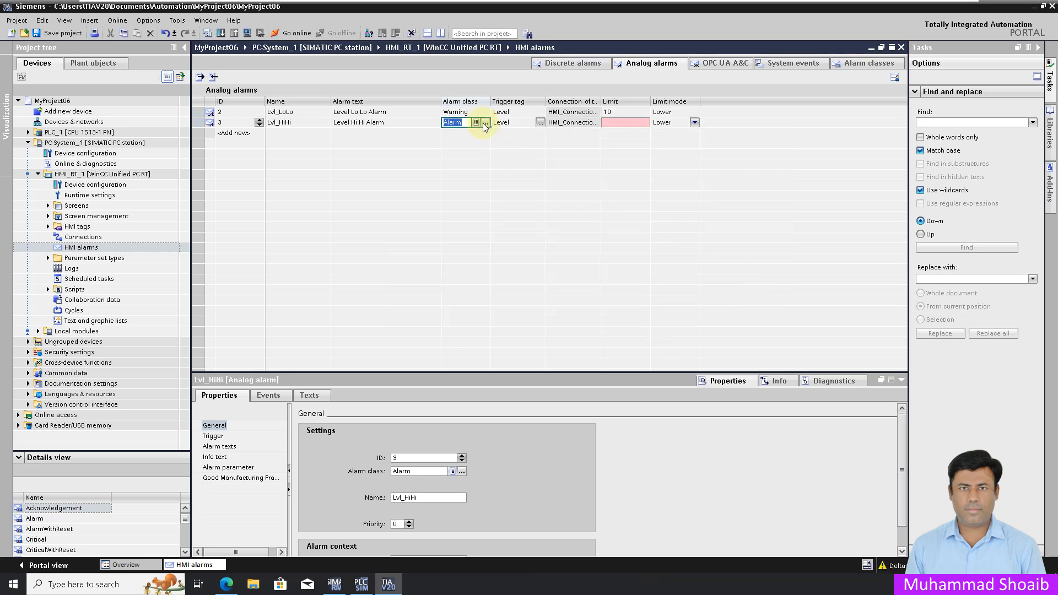
{"action": "left_click", "coordinate": [484, 123]}
{"action": "left_click", "coordinate": [598, 198]}
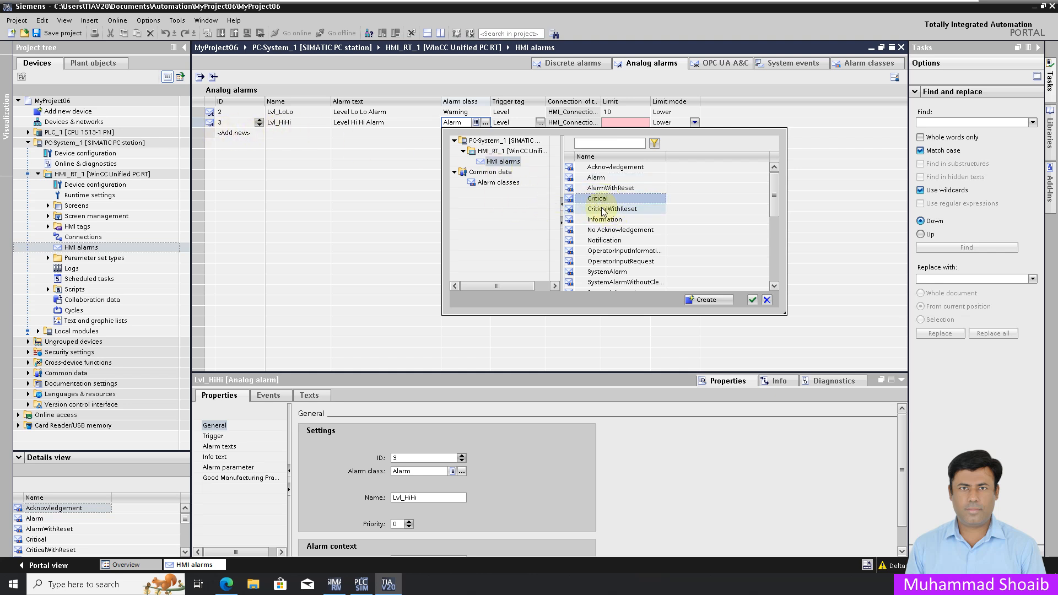
{"action": "left_click", "coordinate": [753, 301]}
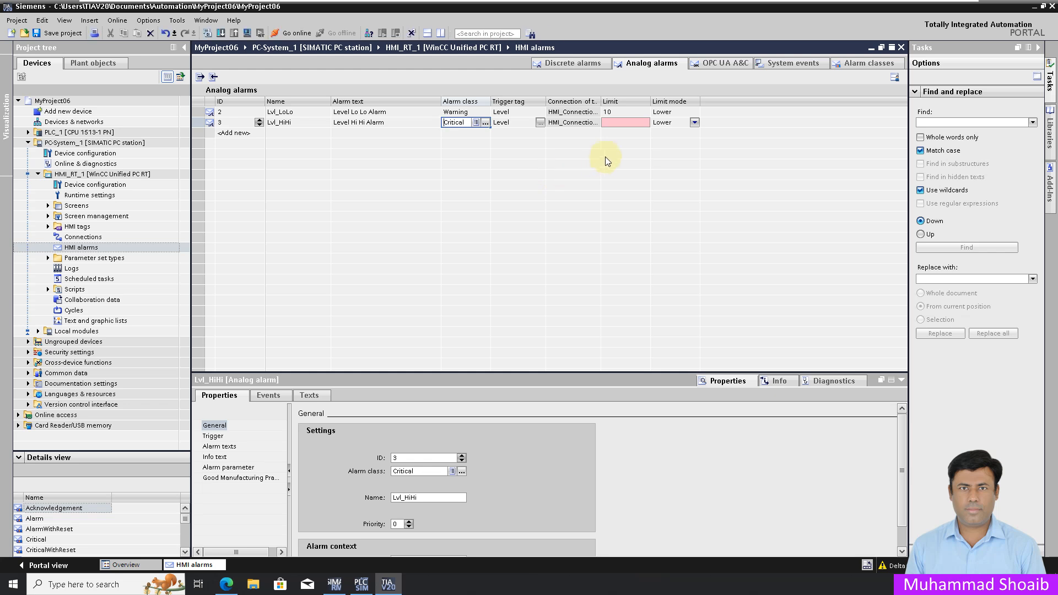
Step: Set the Lvl_HiHi alarm's limit mode to Higher and its limit to 90
{"action": "left_click", "coordinate": [647, 122]}
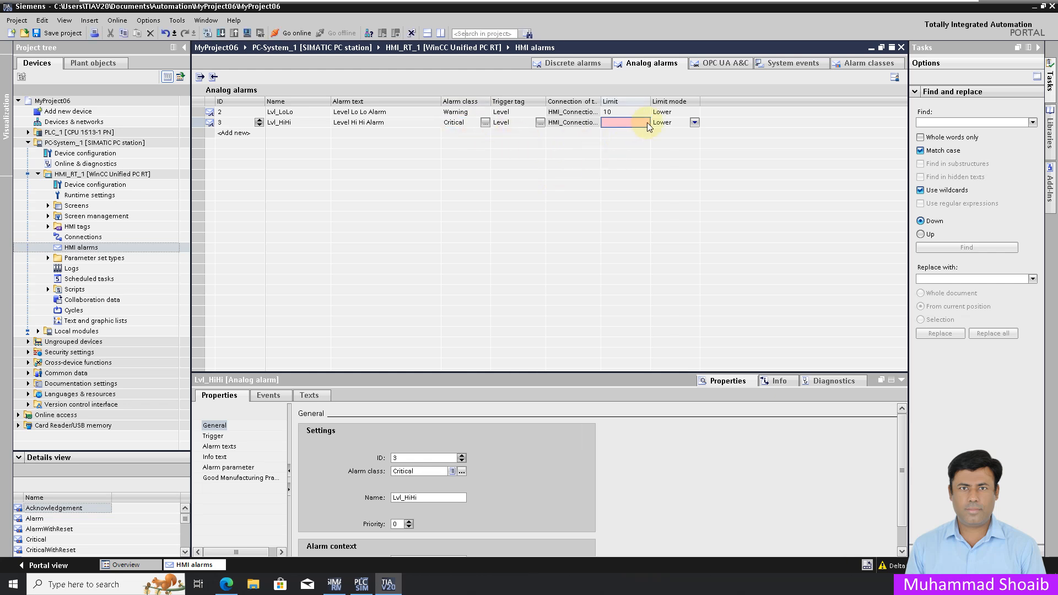
{"action": "left_click", "coordinate": [695, 123]}
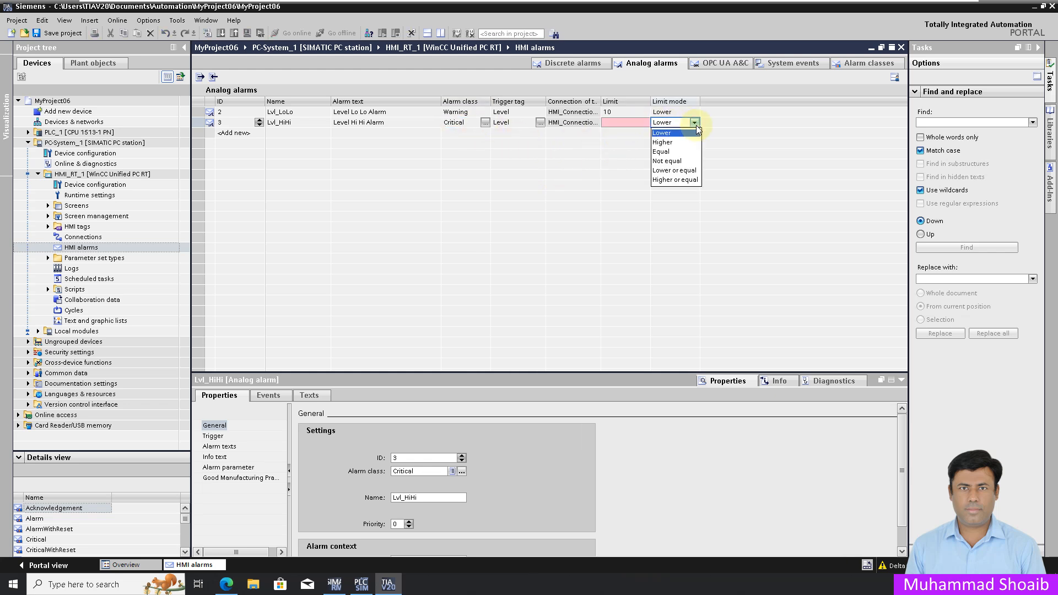
{"action": "left_click", "coordinate": [665, 144]}
{"action": "left_click", "coordinate": [627, 122]}
{"action": "type", "text": "90"}
{"action": "key", "text": "Return"}
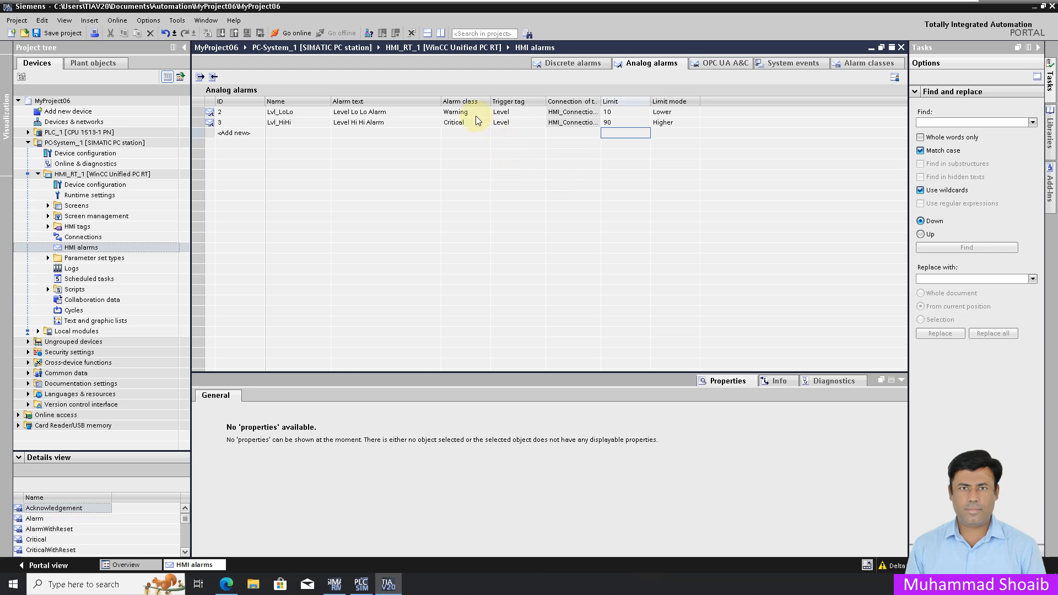
Step: Review the colors of the Critical and Warning alarm classes and return to the analog alarms
{"action": "left_click", "coordinate": [863, 63]}
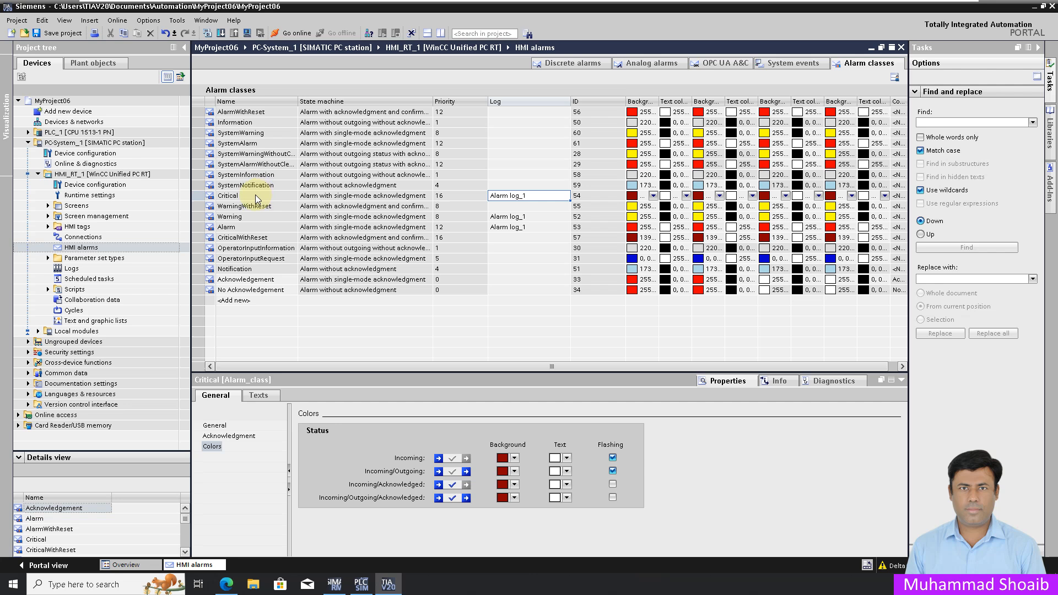
{"action": "left_click", "coordinate": [258, 219]}
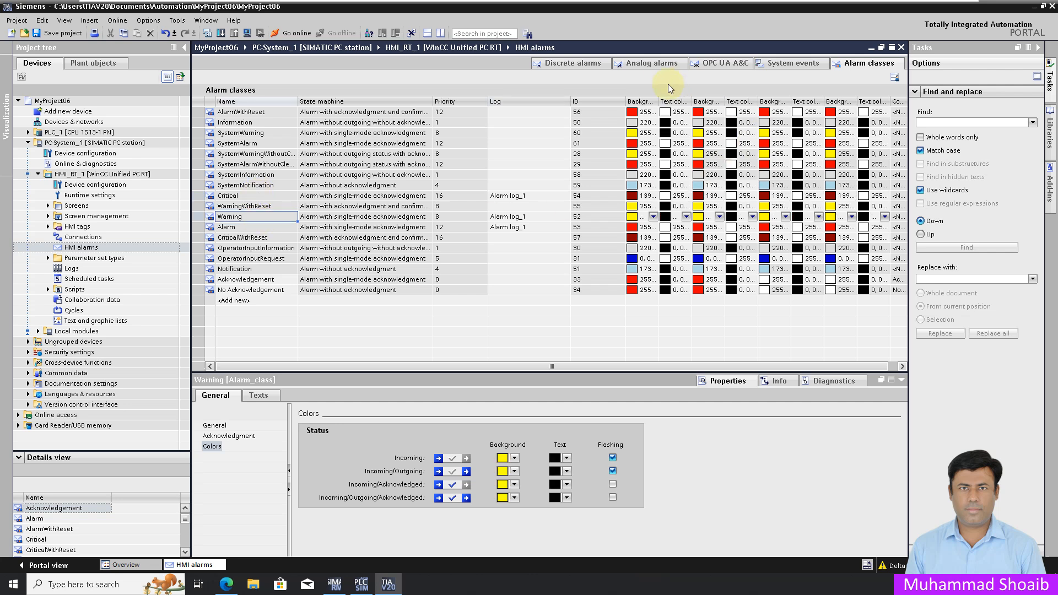
{"action": "left_click", "coordinate": [651, 64]}
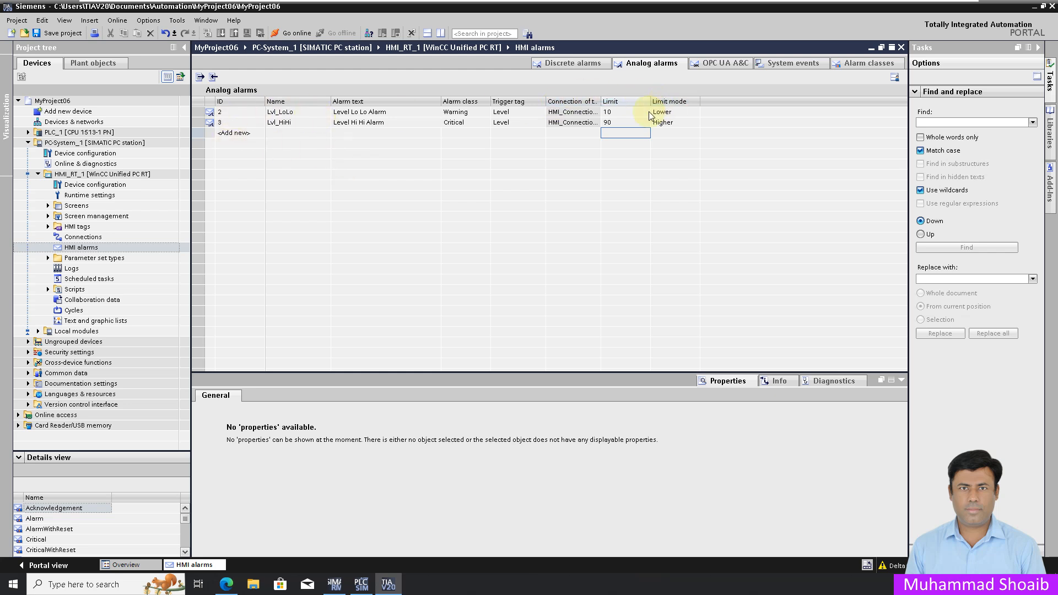
Step: Save the project and open the Alarm screen of HMI_RT_1 for editing
{"action": "left_click", "coordinate": [62, 33]}
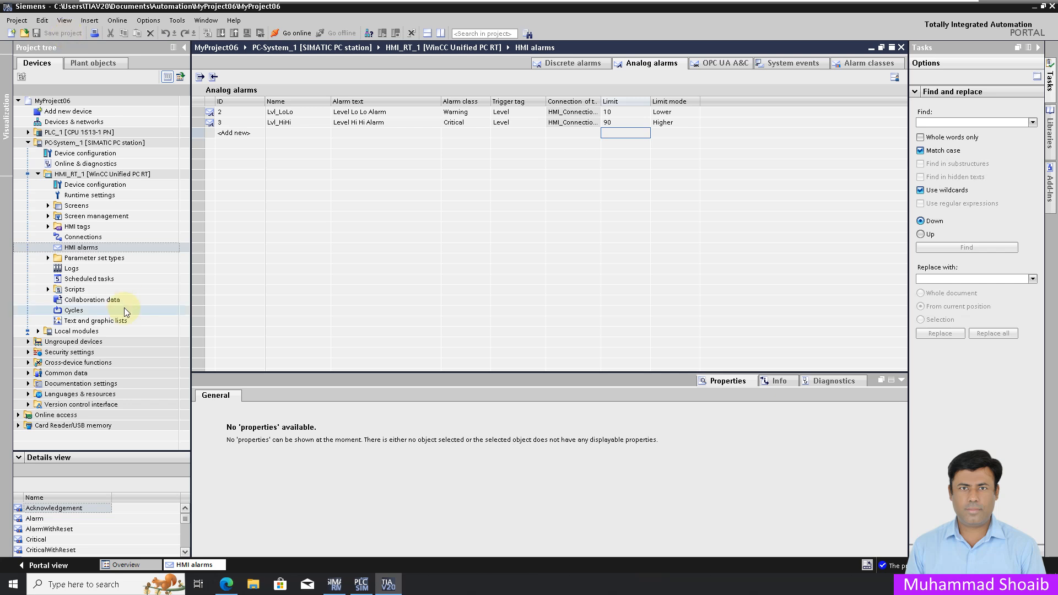
{"action": "left_click", "coordinate": [48, 206]}
{"action": "double_click", "coordinate": [83, 227]}
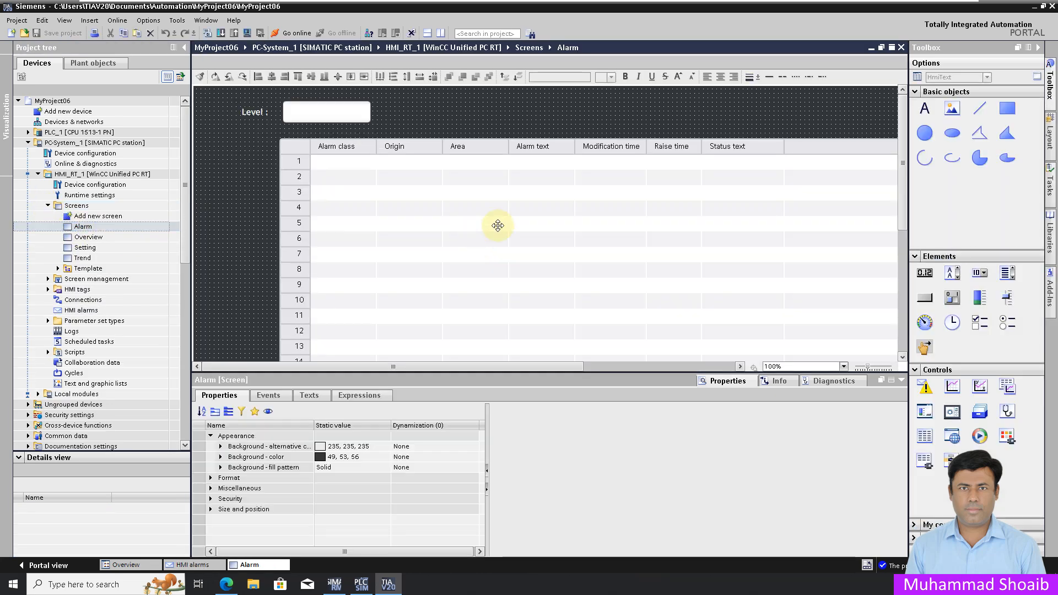
Step: Show the Alarm screen at 50% zoom and examine its alarm control and the matching toolbox control
{"action": "left_click", "coordinate": [843, 366]}
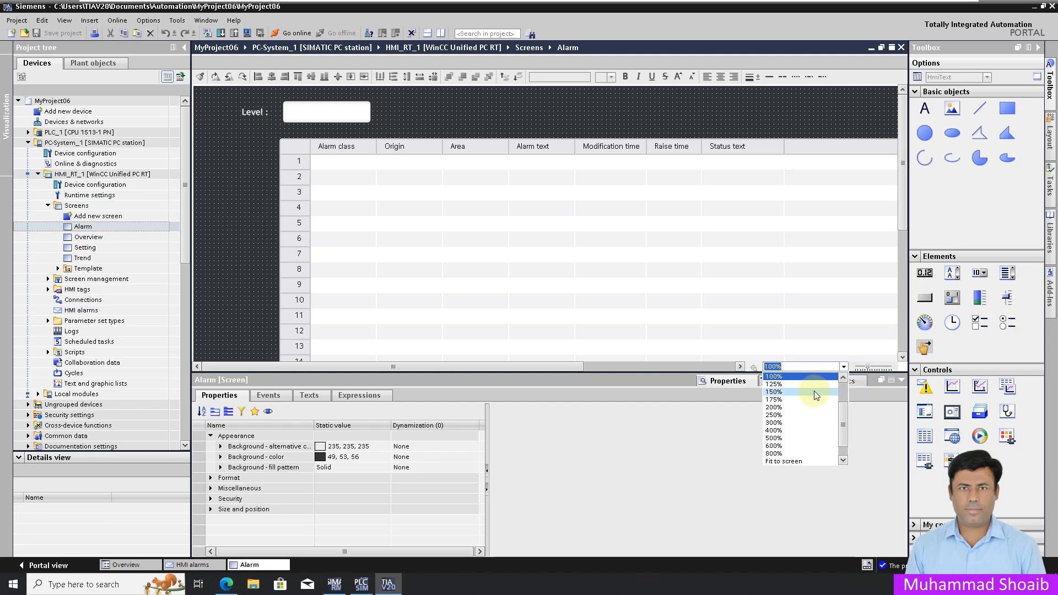
{"action": "left_click", "coordinate": [796, 377]}
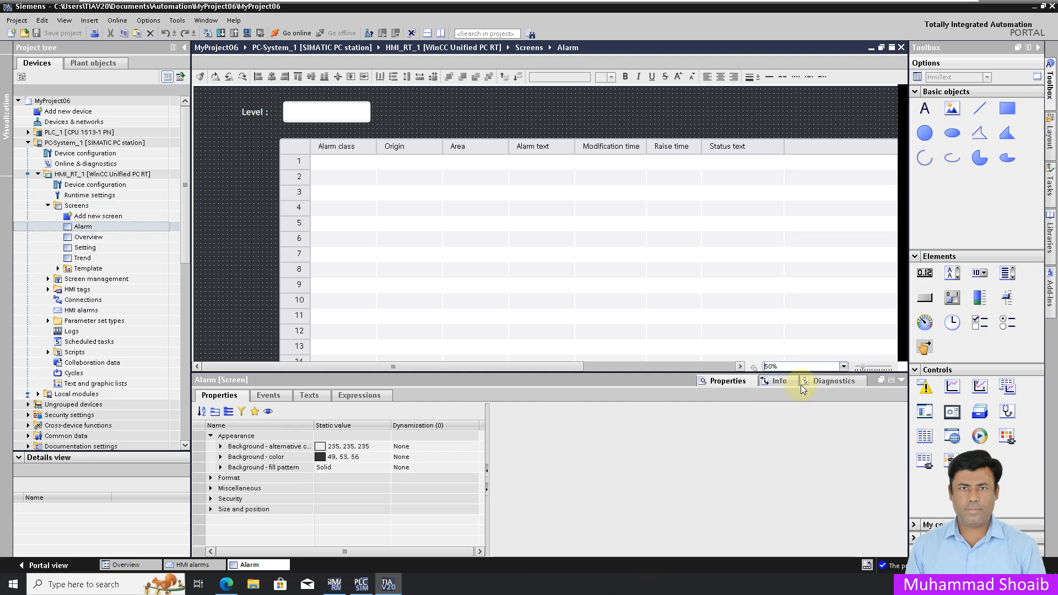
{"action": "left_click", "coordinate": [604, 212]}
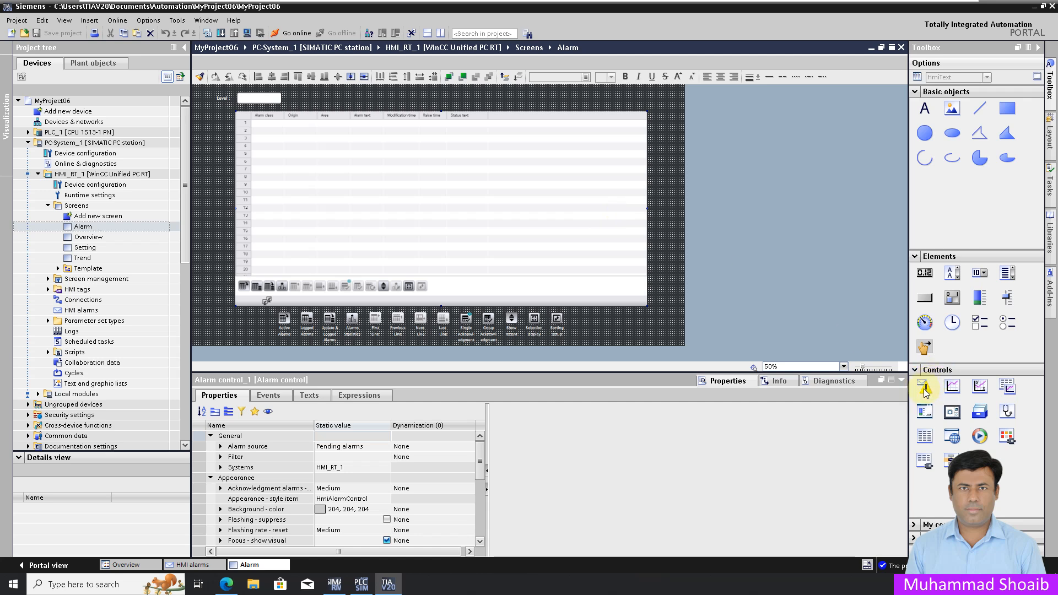
{"action": "left_click", "coordinate": [924, 386]}
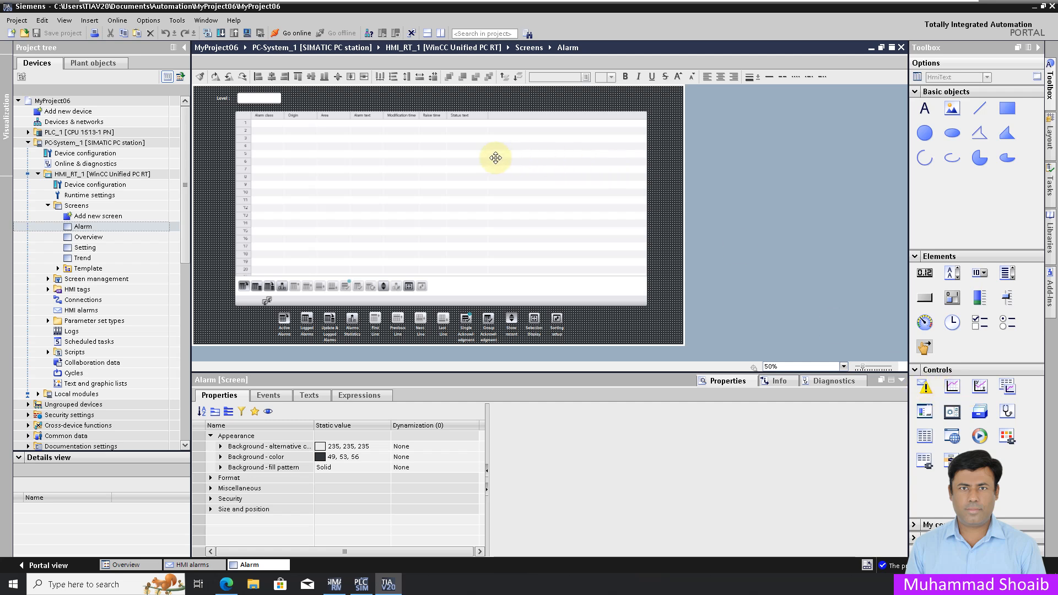
Step: Examine the appearance properties of the Alarm screen's alarm control, including the available window settings options
{"action": "left_click", "coordinate": [431, 141]}
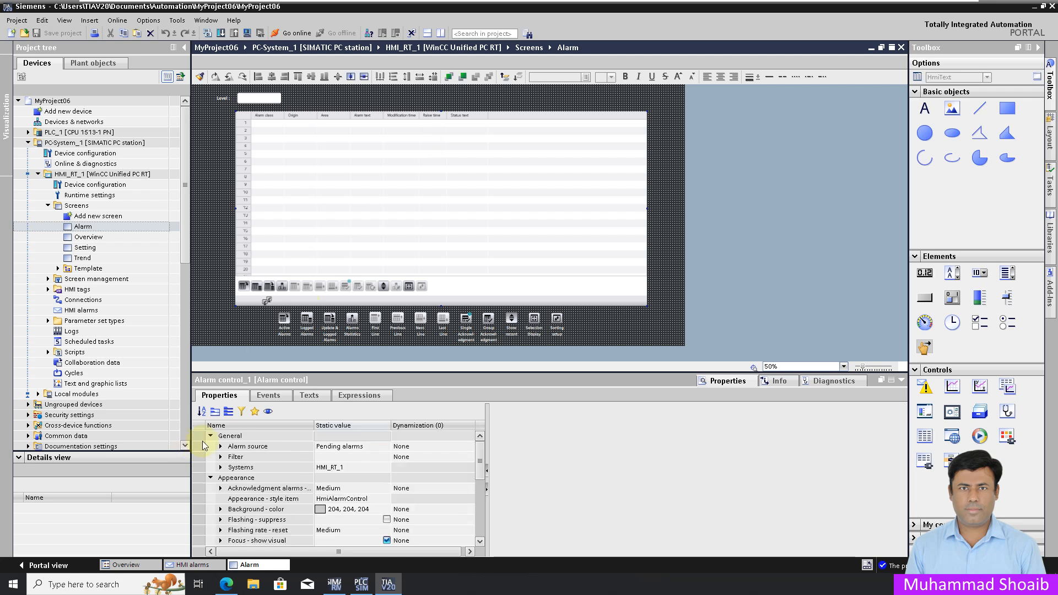
{"action": "left_click", "coordinate": [228, 411]}
{"action": "left_click", "coordinate": [211, 447]}
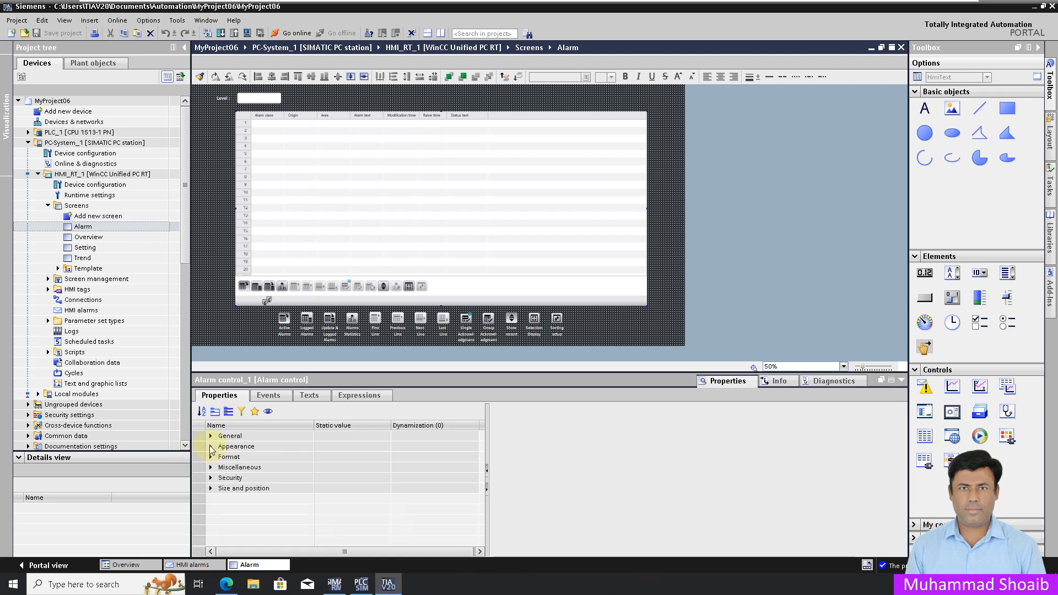
{"action": "left_click", "coordinate": [363, 530]}
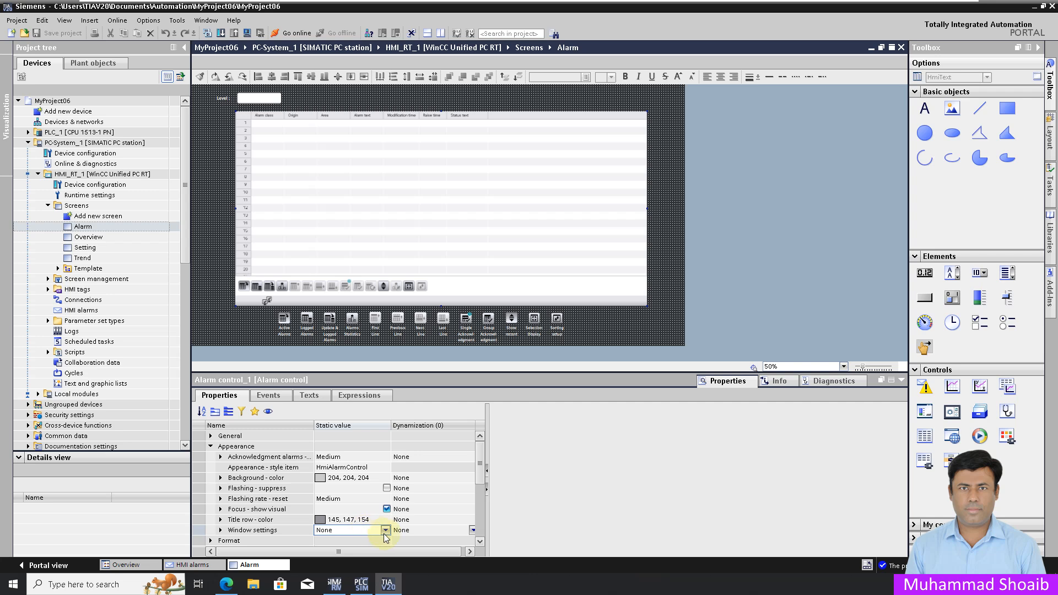
{"action": "left_click", "coordinate": [385, 530]}
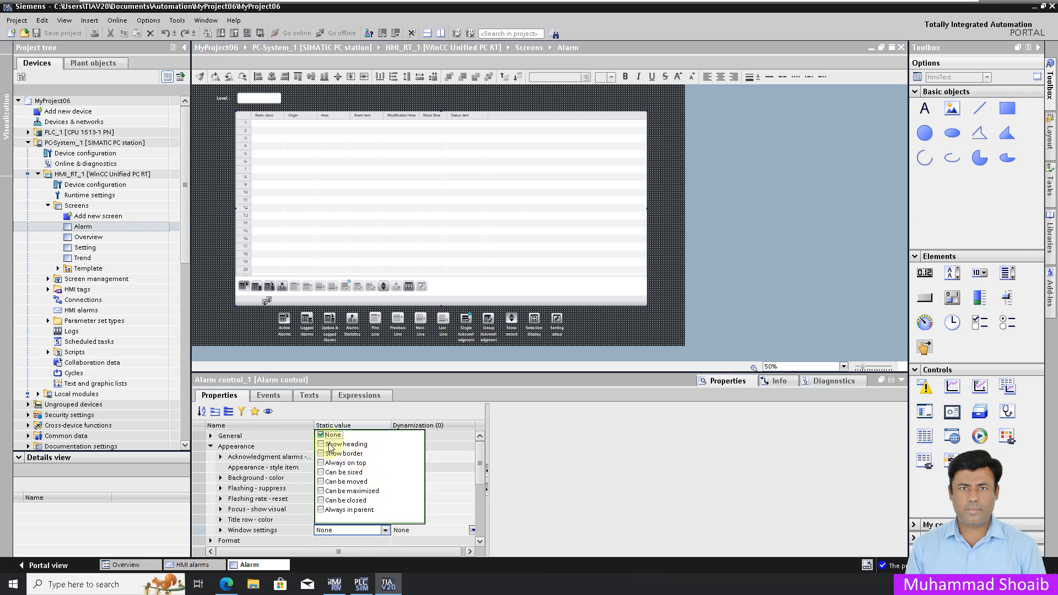
{"action": "left_click", "coordinate": [212, 154]}
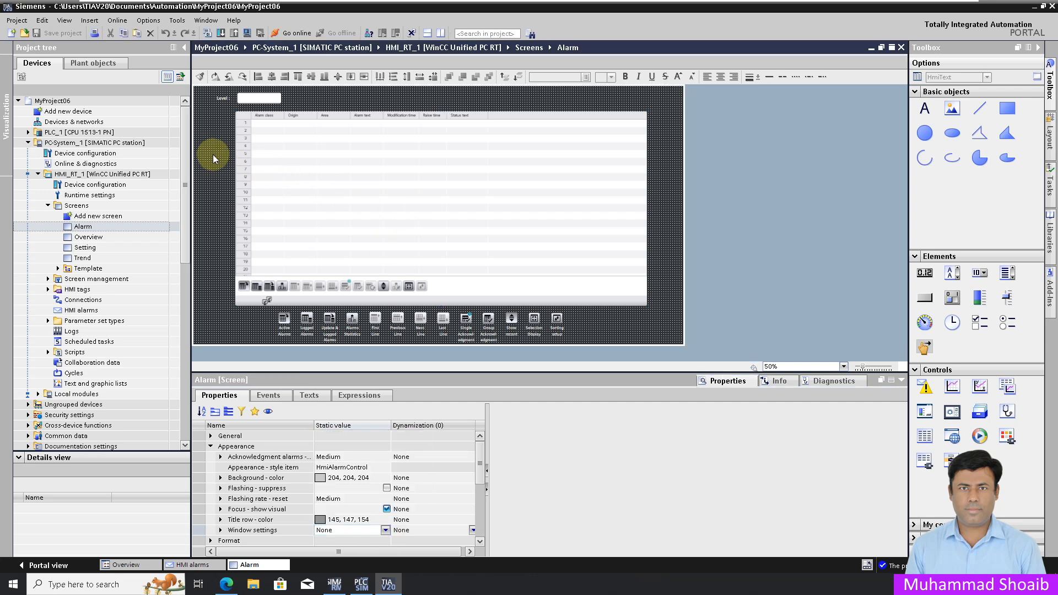
{"action": "left_click", "coordinate": [212, 154]}
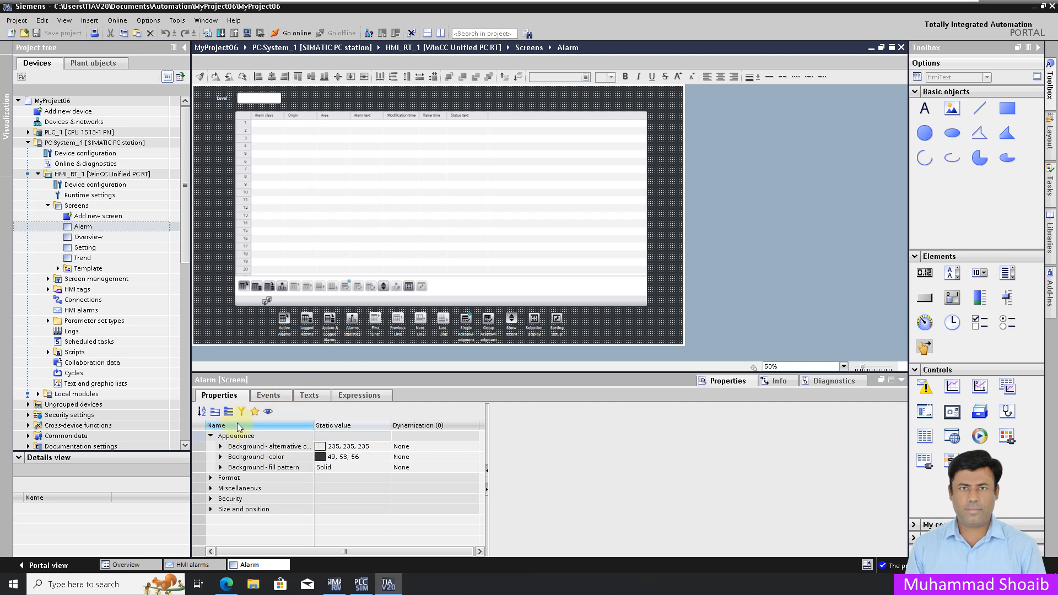
Step: Examine the alarm control's general properties and the options available for its alarm source
{"action": "left_click", "coordinate": [228, 411]}
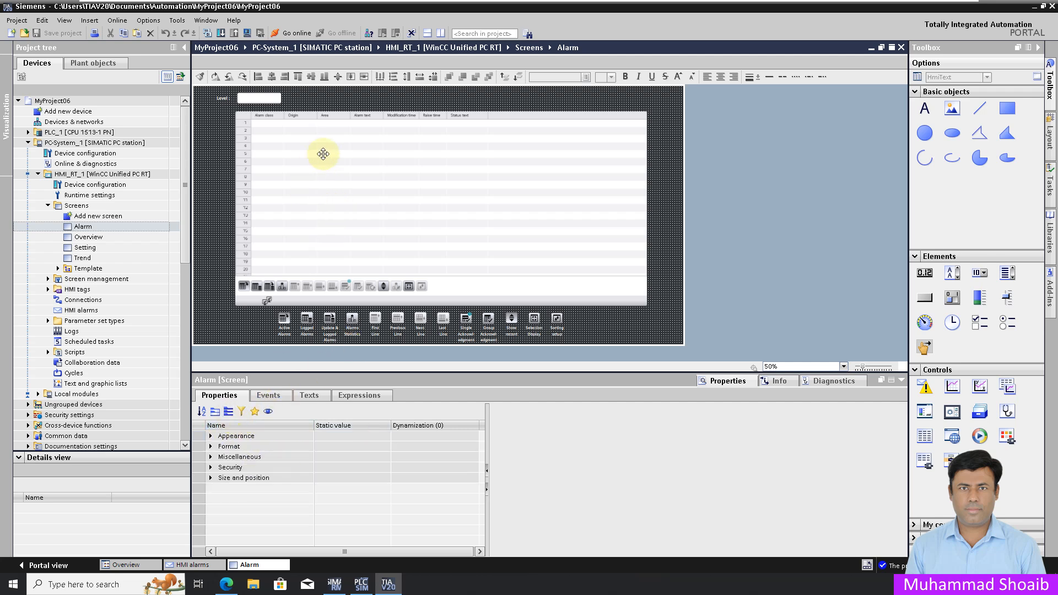
{"action": "left_click", "coordinate": [210, 436]}
{"action": "left_click", "coordinate": [211, 436]}
{"action": "left_click", "coordinate": [284, 271]}
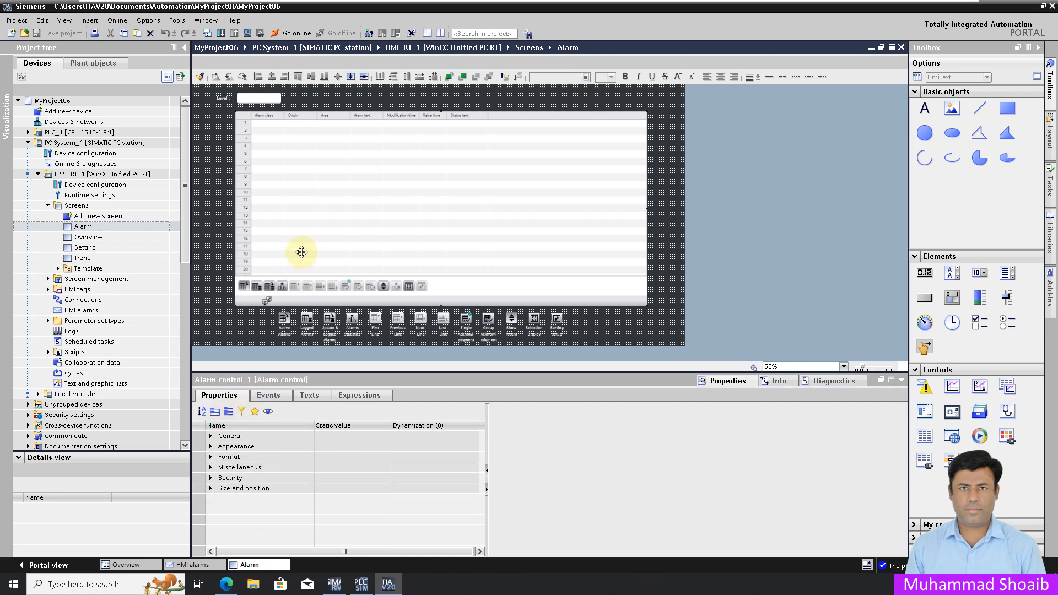
{"action": "left_click", "coordinate": [668, 298]}
{"action": "left_click", "coordinate": [625, 270]}
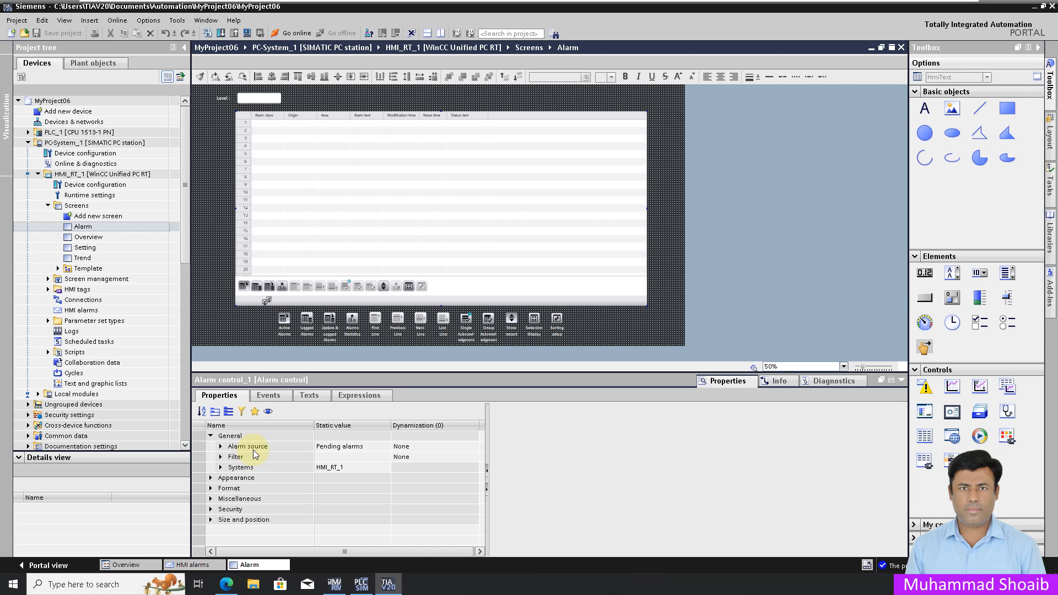
{"action": "left_click", "coordinate": [386, 448]}
{"action": "left_click", "coordinate": [386, 446]}
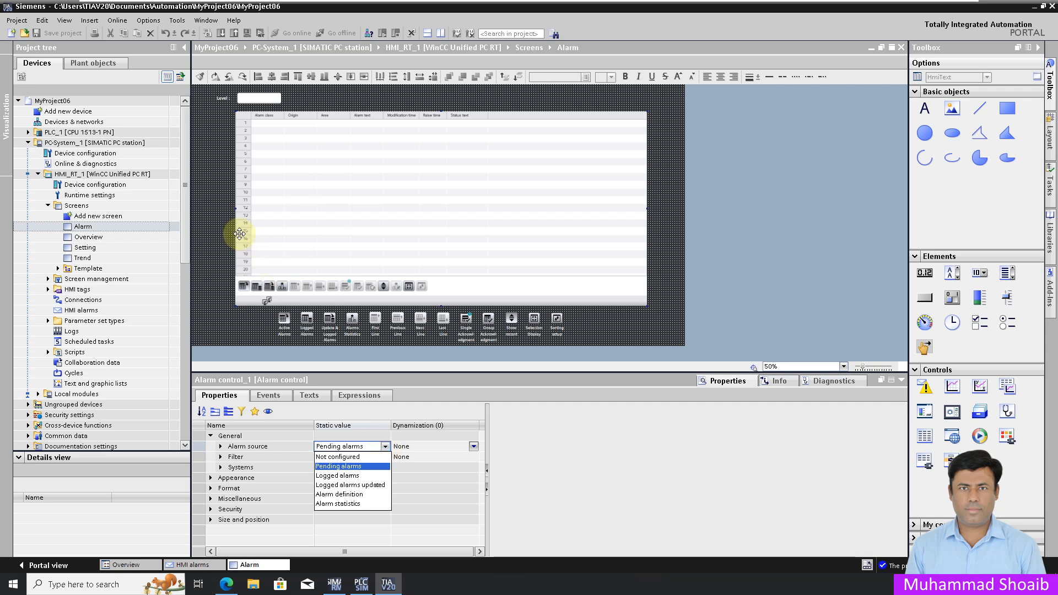
{"action": "left_click", "coordinate": [217, 221]}
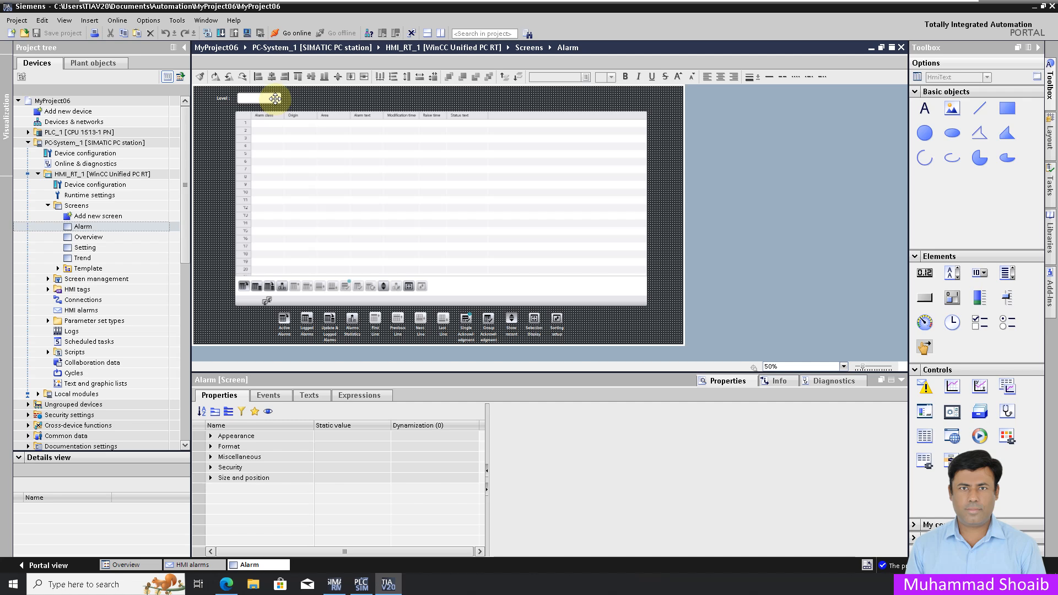
Step: Check which tag is connected to the process value of the Level IO field
{"action": "left_click", "coordinate": [254, 99]}
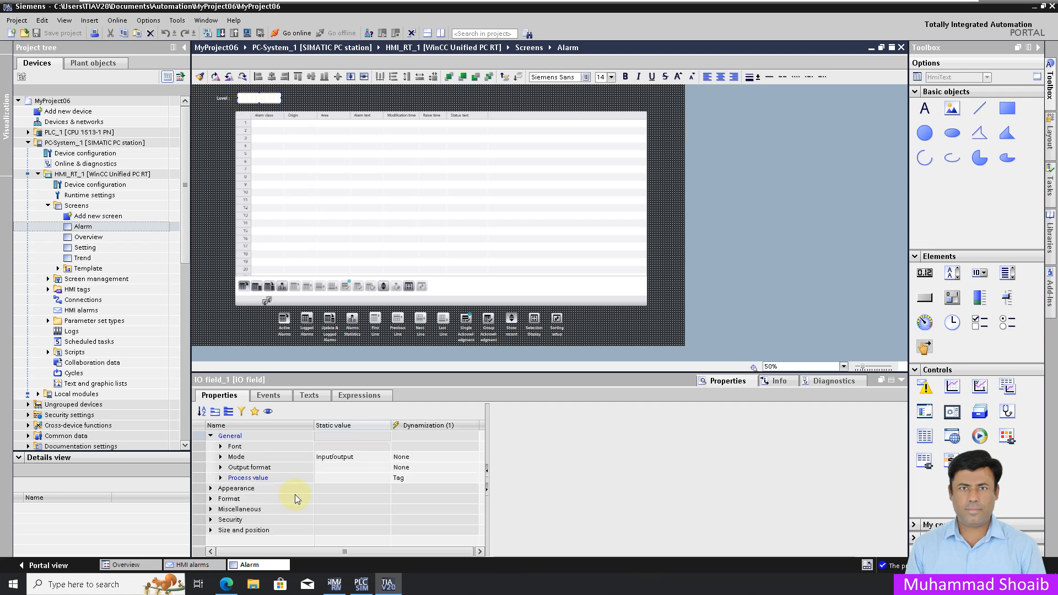
{"action": "left_click", "coordinate": [425, 479]}
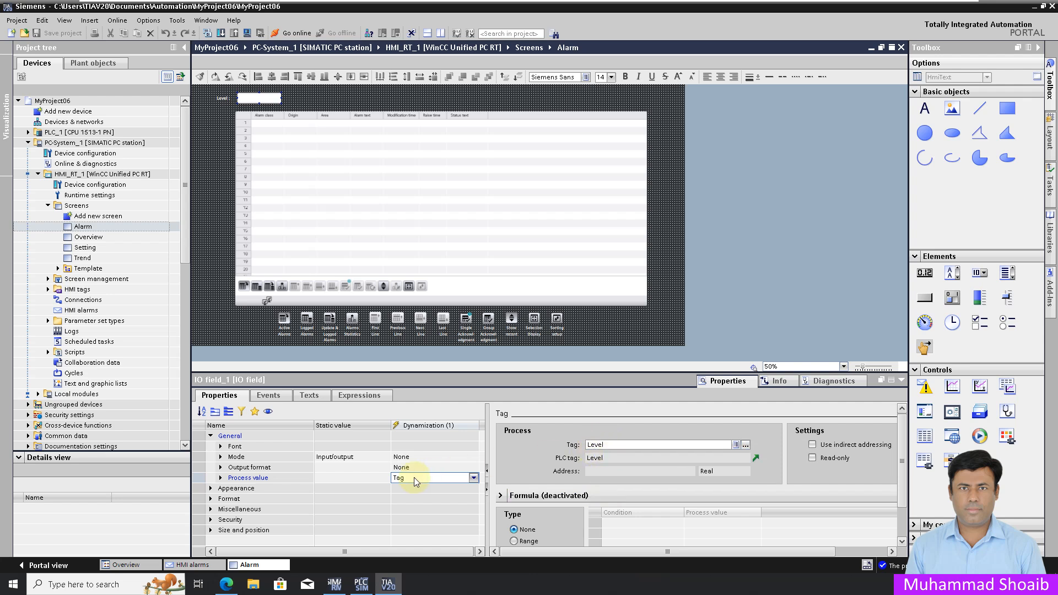
{"action": "left_click", "coordinate": [217, 116]}
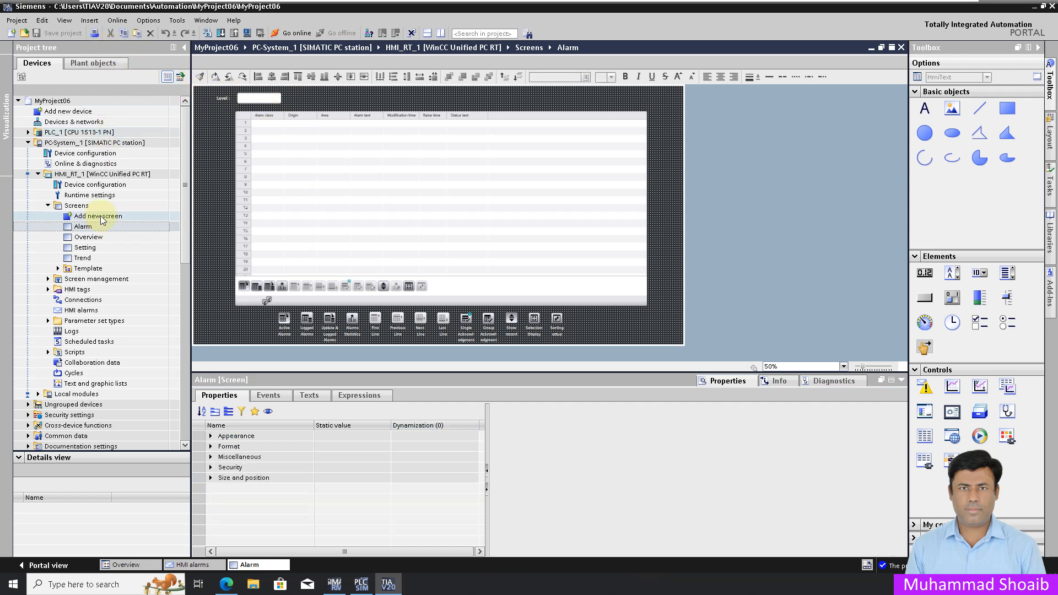
Step: Download HMI_RT_1 to the device with Load Runtime set to Full download and Reset logs set to Reset all
{"action": "left_click", "coordinate": [113, 175]}
{"action": "right_click", "coordinate": [112, 175]}
{"action": "mouse_move", "coordinate": [207, 297]}
{"action": "left_click", "coordinate": [252, 308]}
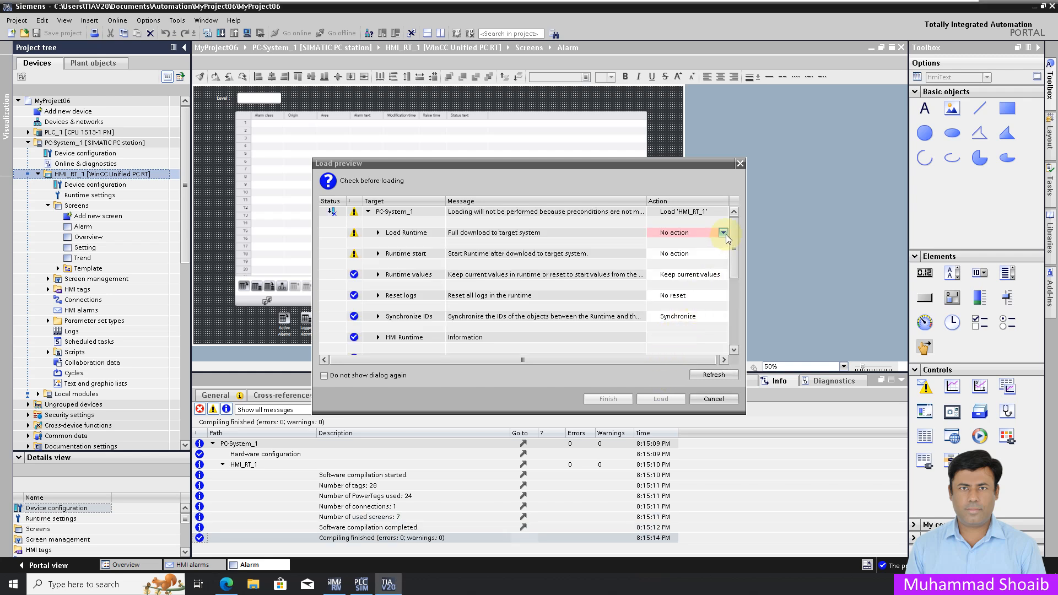
{"action": "left_click", "coordinate": [723, 233]}
{"action": "left_click", "coordinate": [702, 250]}
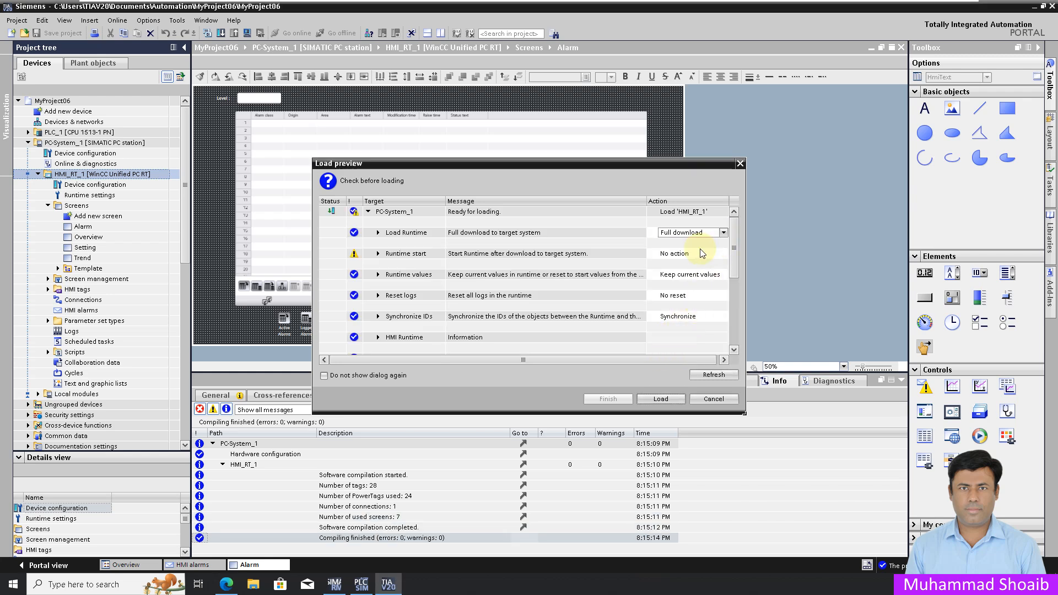
{"action": "left_click", "coordinate": [722, 297]}
{"action": "left_click", "coordinate": [688, 315]}
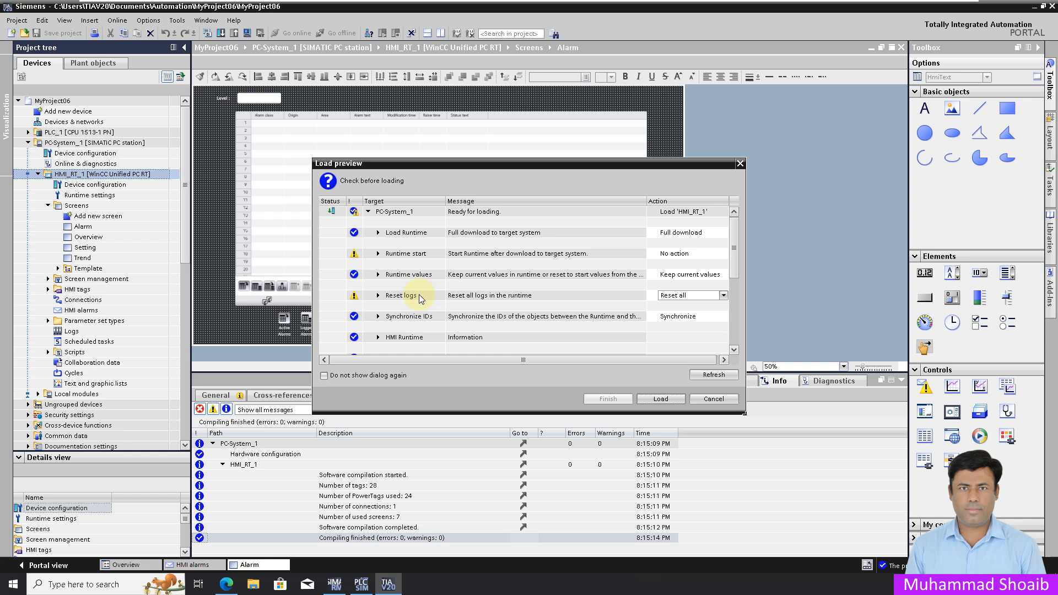
{"action": "left_click", "coordinate": [659, 399]}
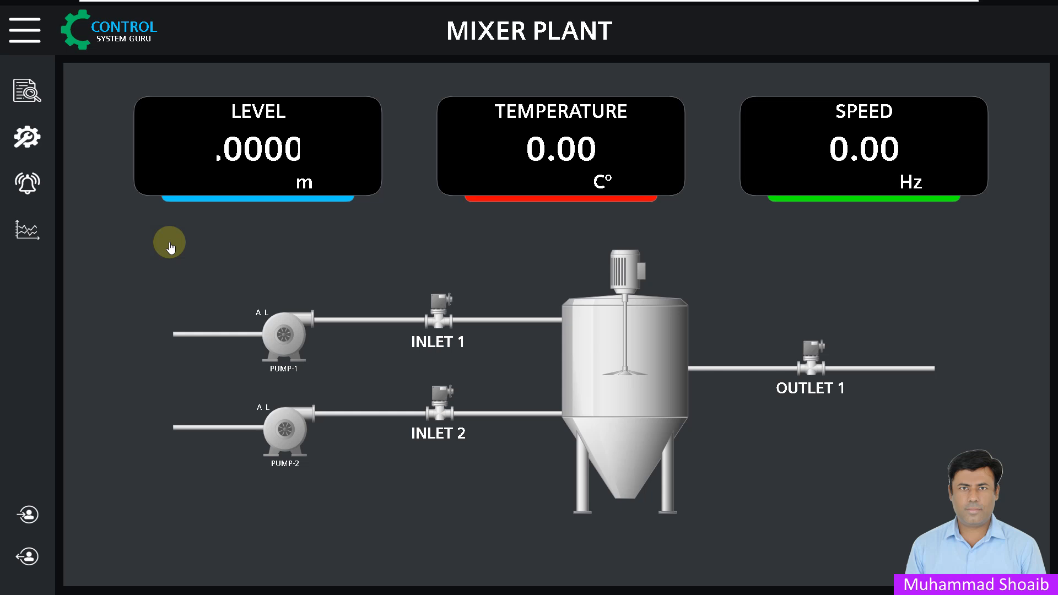
Step: Open the alarm screen in the running Mixer Plant HMI and enter a level of 60
{"action": "left_click", "coordinate": [31, 187]}
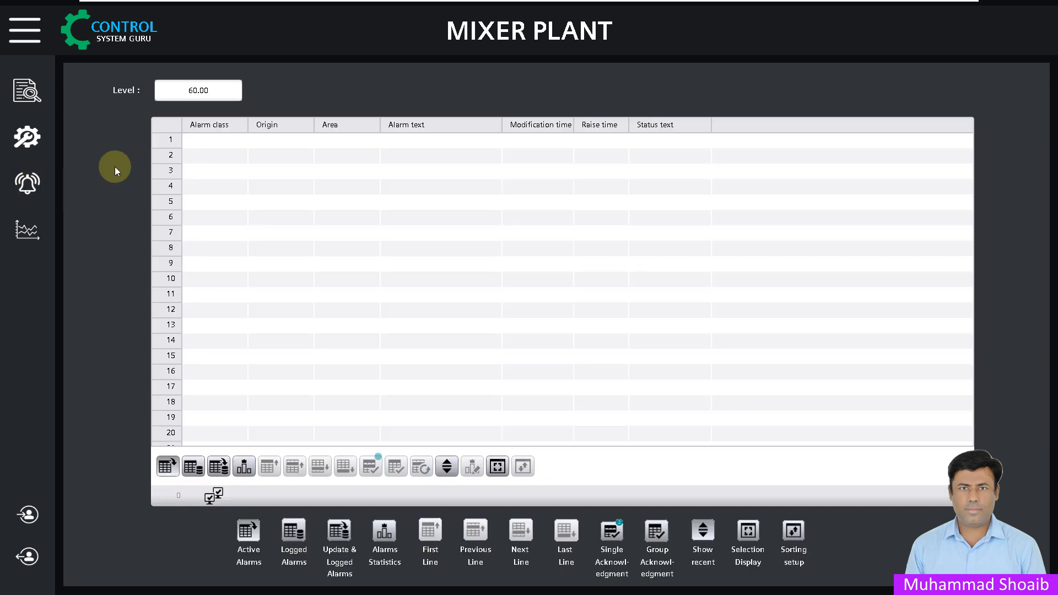
{"action": "left_click", "coordinate": [211, 91]}
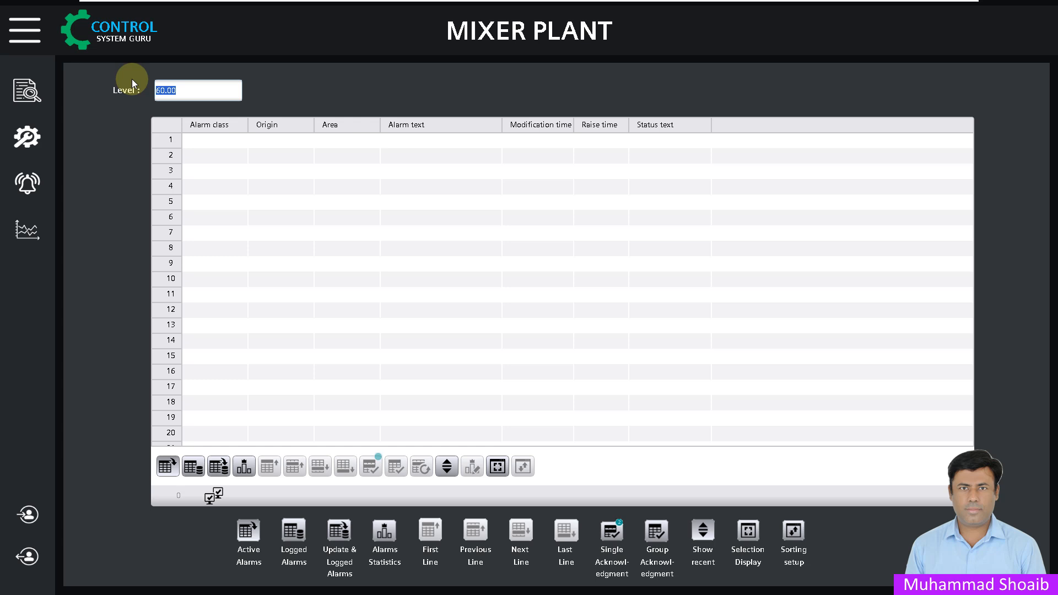
{"action": "type", "text": "60"}
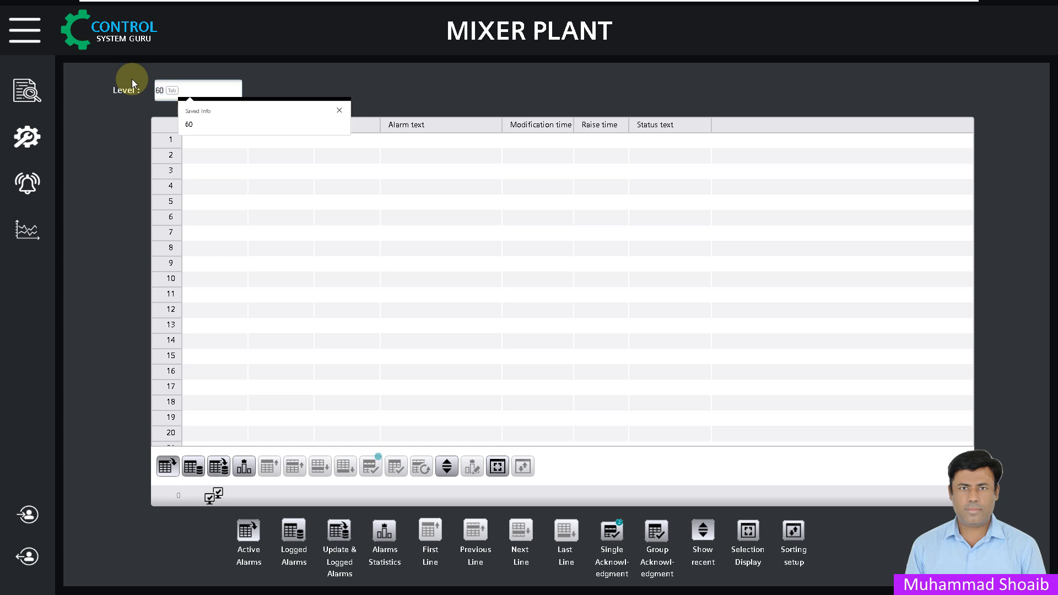
{"action": "key", "text": "Return"}
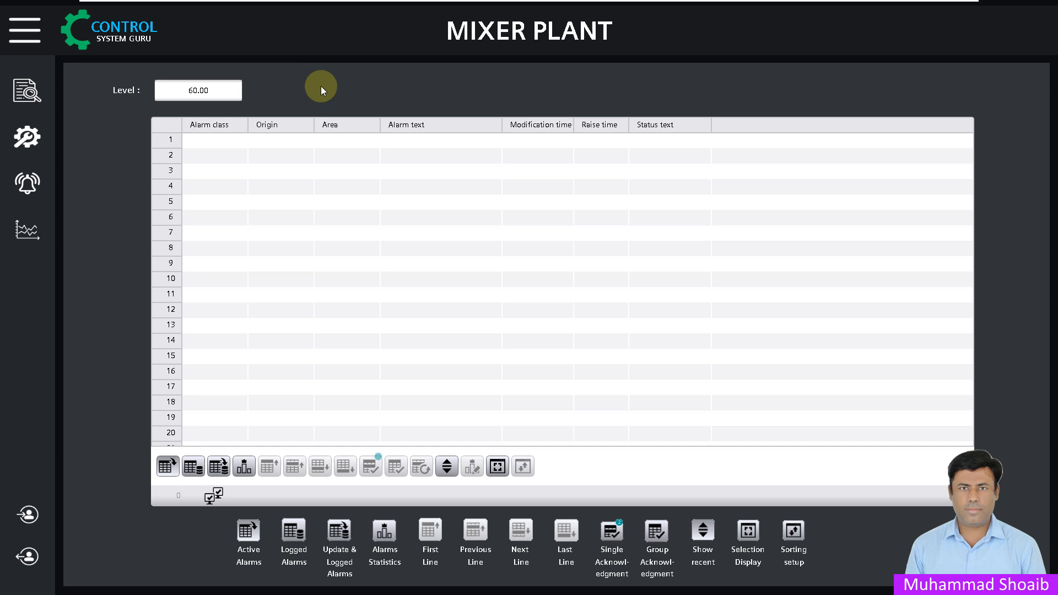
{"action": "left_click", "coordinate": [276, 81]}
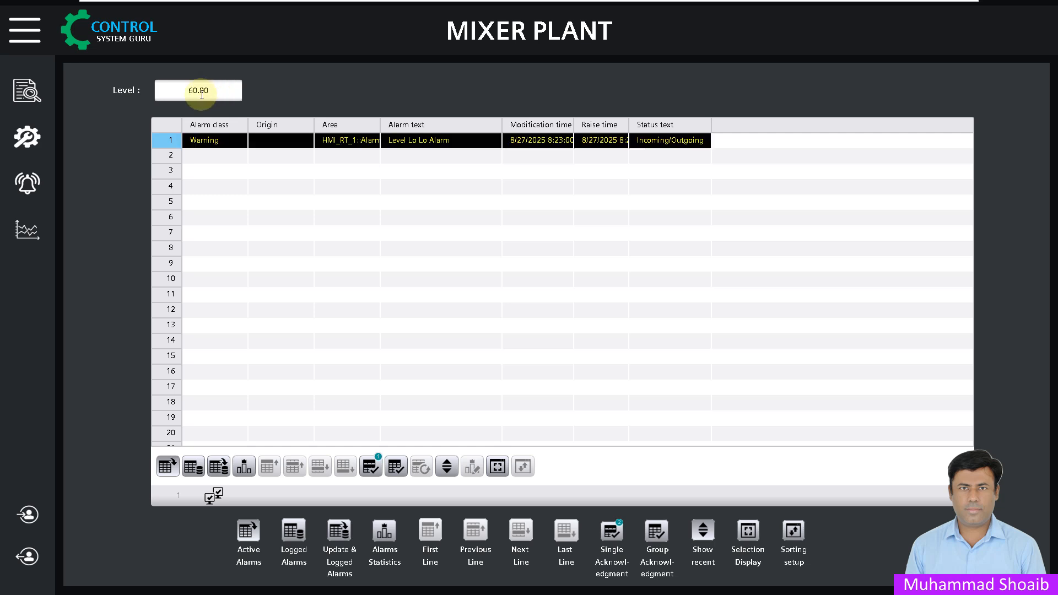
Step: Set the level to 5 to test the Level Lo Lo alarm and widen the alarm table's Area column
{"action": "left_click", "coordinate": [165, 89]}
{"action": "left_click_drag", "start_coordinate": [182, 88], "coordinate": [127, 84]}
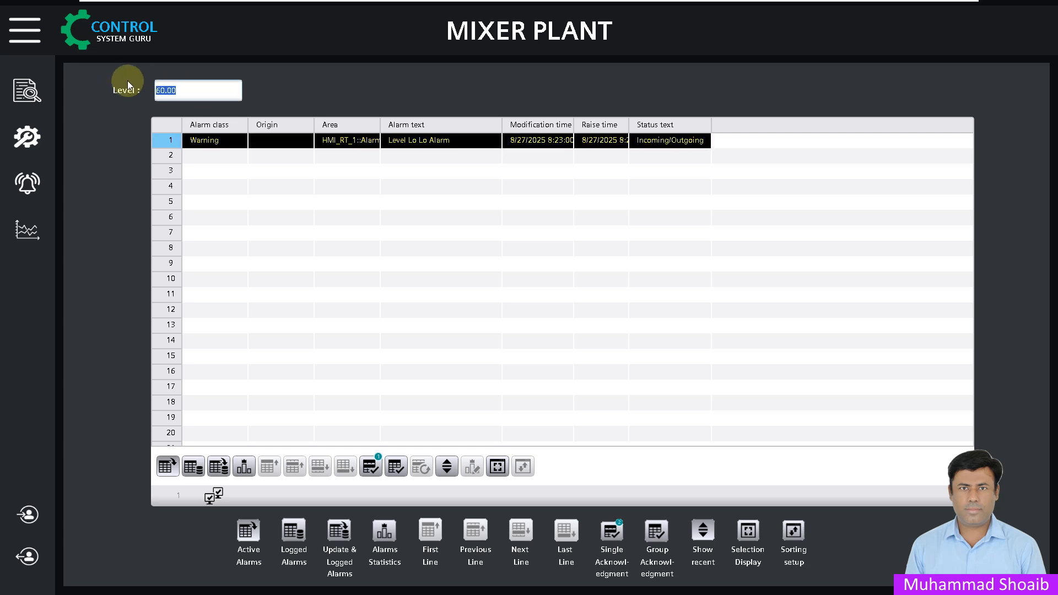
{"action": "type", "text": "5"}
{"action": "key", "text": "Return"}
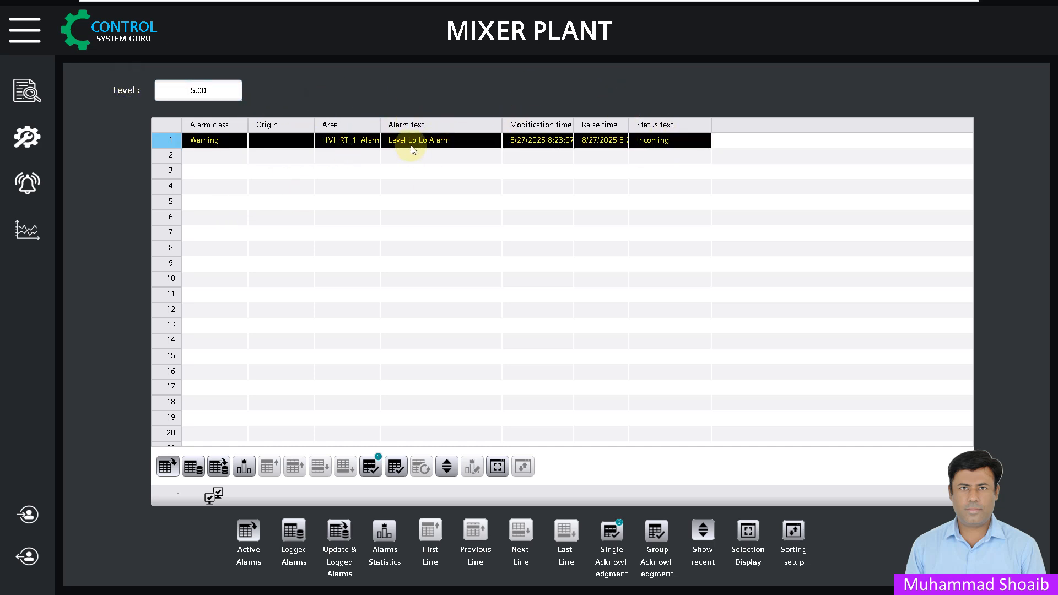
{"action": "mouse_move", "coordinate": [380, 124]}
{"action": "left_mouse_down"}
{"action": "mouse_move", "coordinate": [411, 125]}
{"action": "mouse_move", "coordinate": [395, 125]}
{"action": "left_mouse_up"}
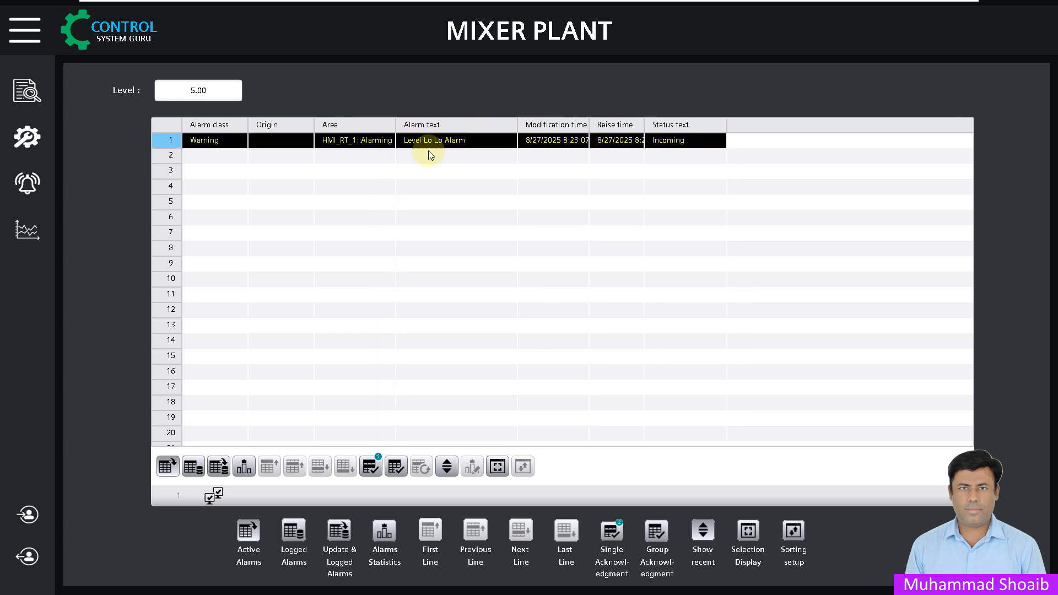
Step: Set the level to 48 to bring it back above the Lo Lo limit
{"action": "left_click", "coordinate": [209, 91]}
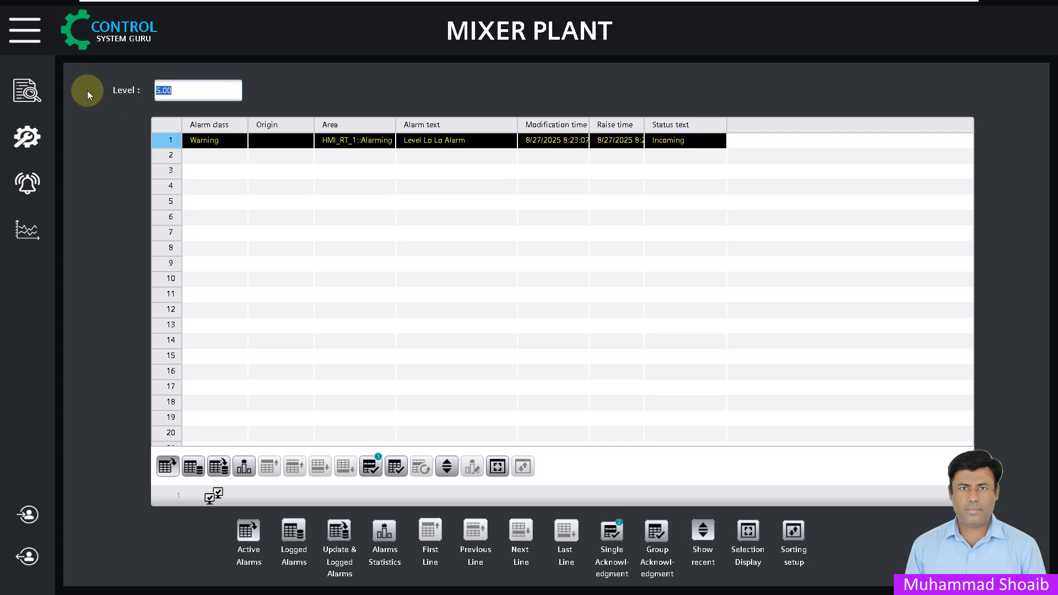
{"action": "type", "text": "48"}
{"action": "key", "text": "Return"}
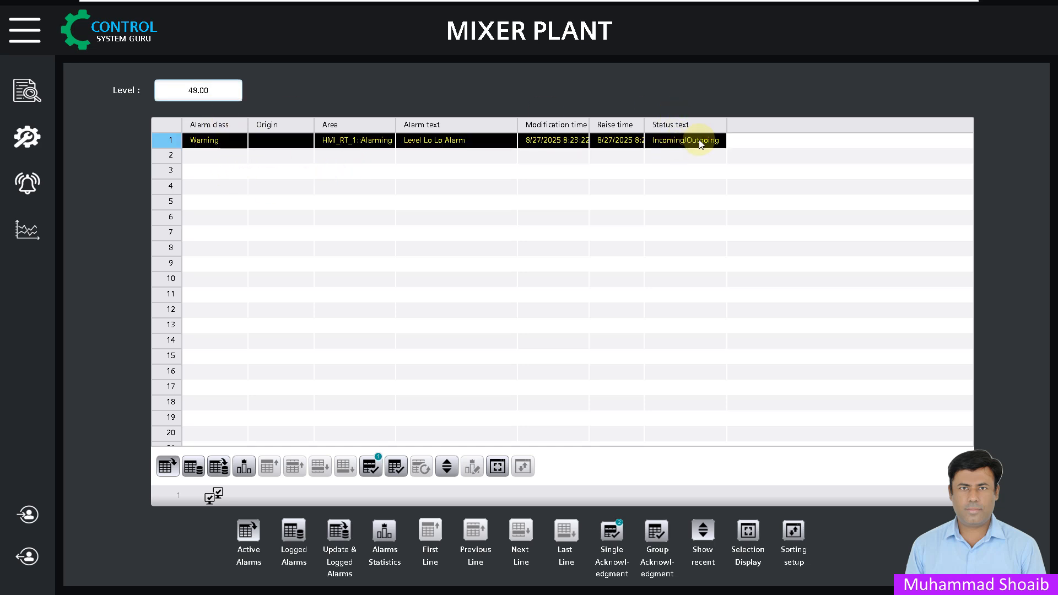
Step: Set the level to 94 to test the Level Hi Hi alarm
{"action": "left_click", "coordinate": [216, 90]}
{"action": "left_click_drag", "start_coordinate": [209, 91], "coordinate": [136, 73]}
{"action": "type", "text": "91"}
{"action": "key", "text": "Return"}
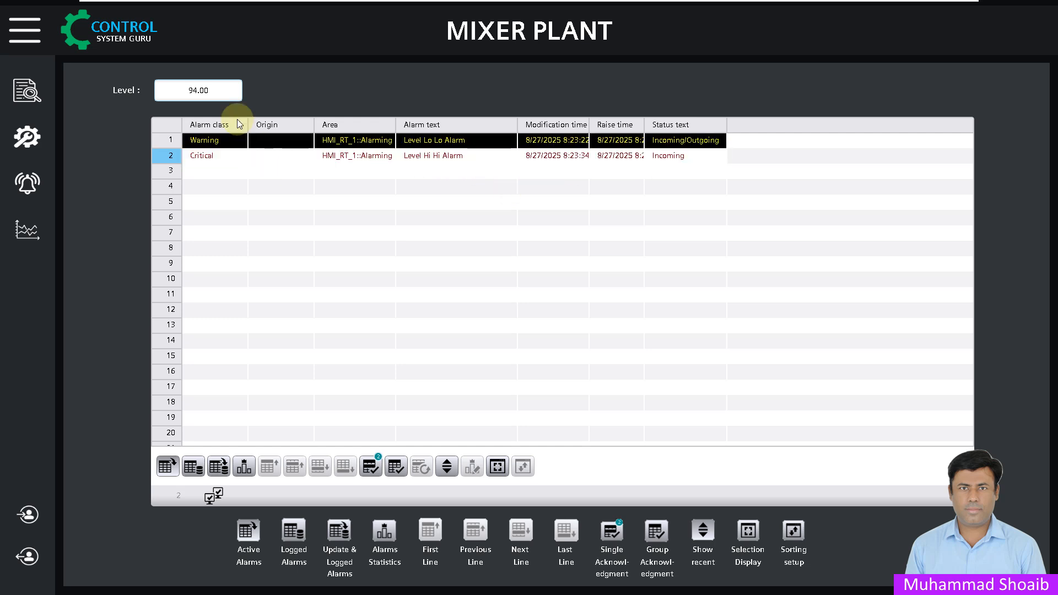
Step: Acknowledge the listed alarms with a group acknowledgment and widen the Status text column to fit its text
{"action": "left_click", "coordinate": [394, 466]}
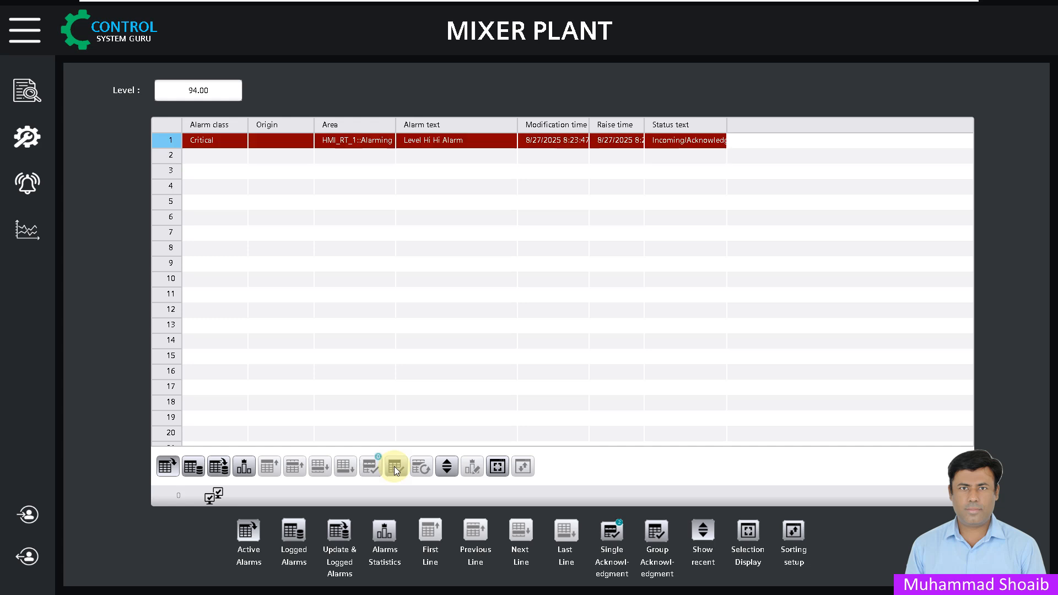
{"action": "left_click_drag", "start_coordinate": [725, 125], "coordinate": [766, 117]}
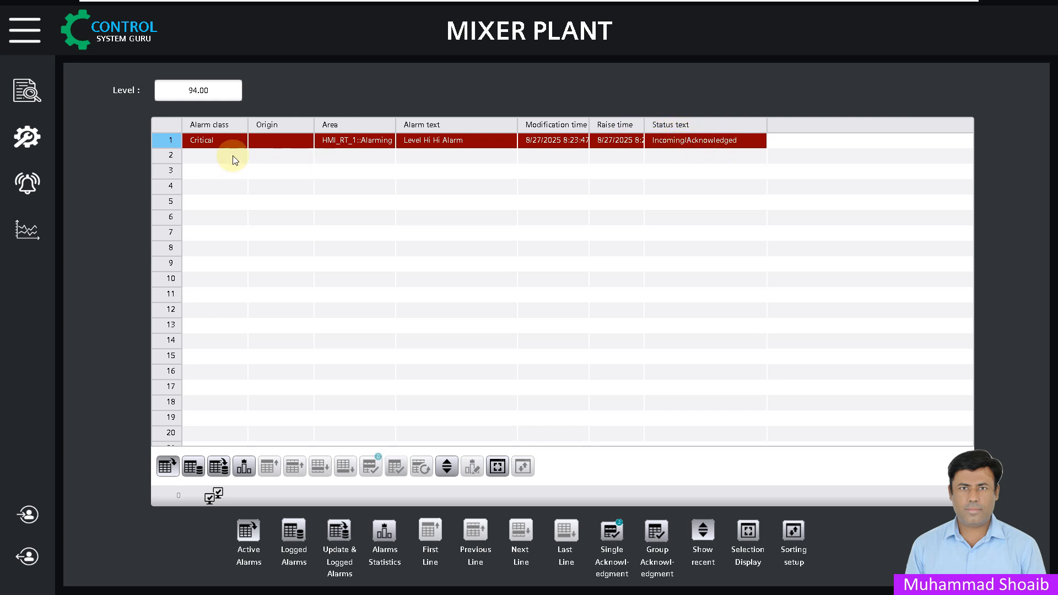
Step: Set the level to 76 to bring it back below the Hi Hi limit
{"action": "left_click", "coordinate": [209, 91]}
{"action": "type", "text": "76"}
{"action": "key", "text": "Return"}
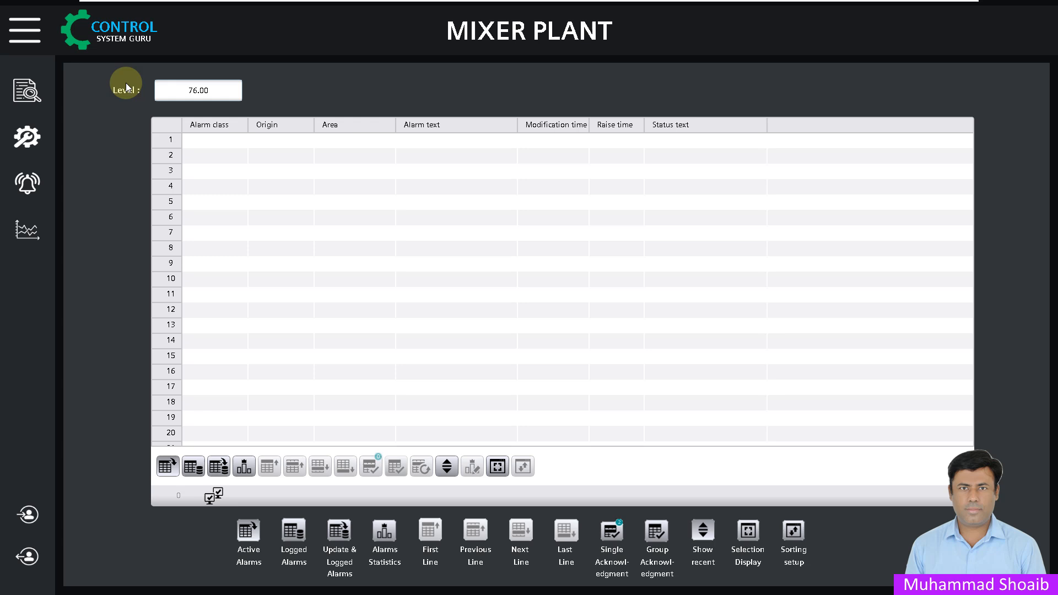